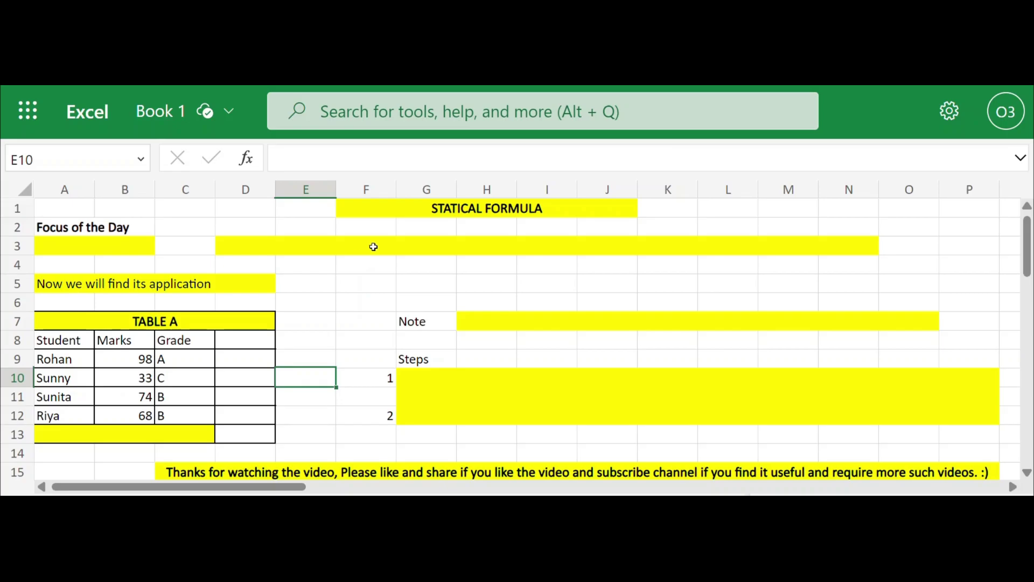
- Type 'Standard Deviation' into A3 under Focus of the Day, rejecting the Student AutoComplete
{"action": "left_click", "coordinate": [401, 212]}
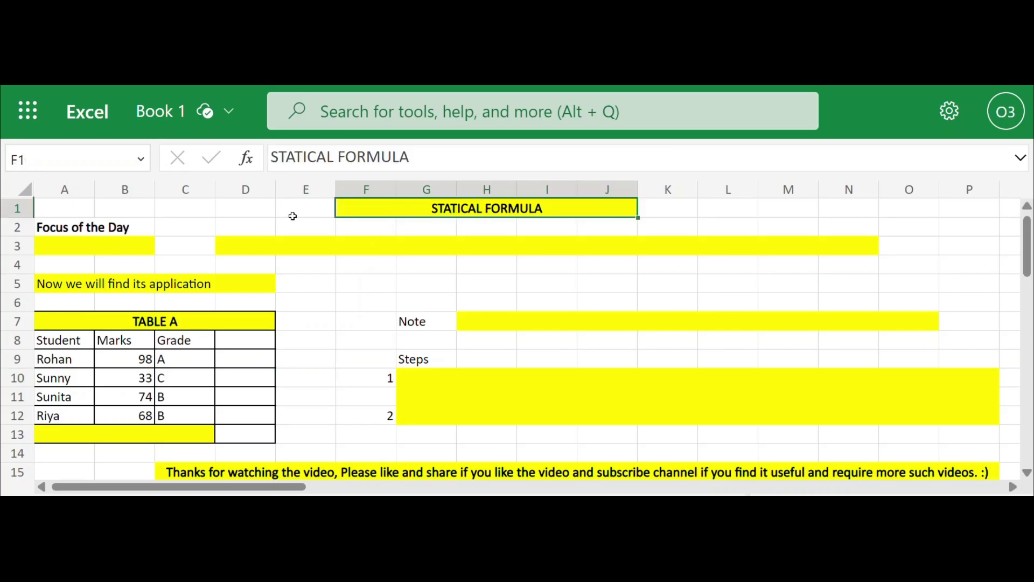
{"action": "left_click", "coordinate": [92, 243]}
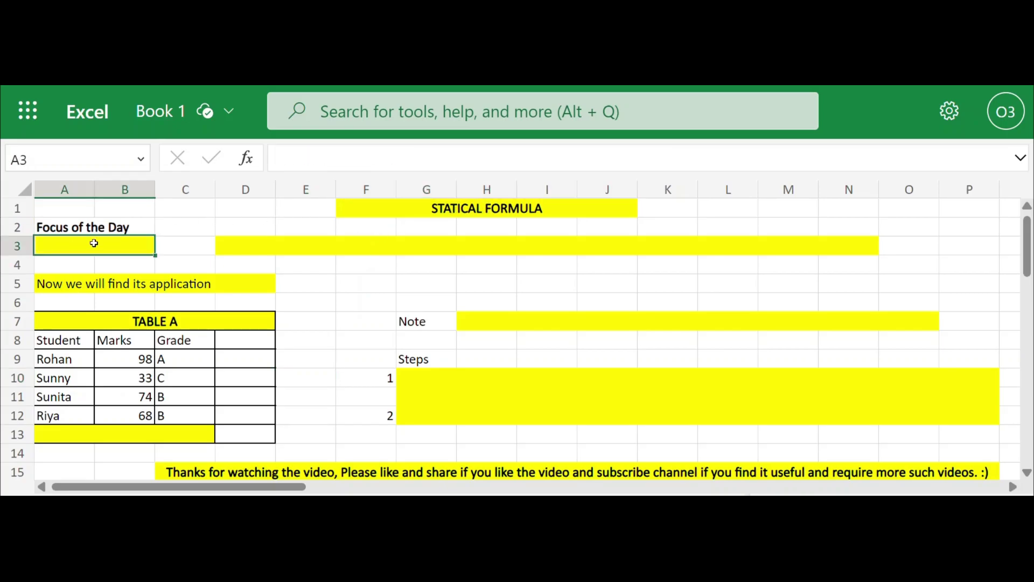
{"action": "type", "text": "Stu"}
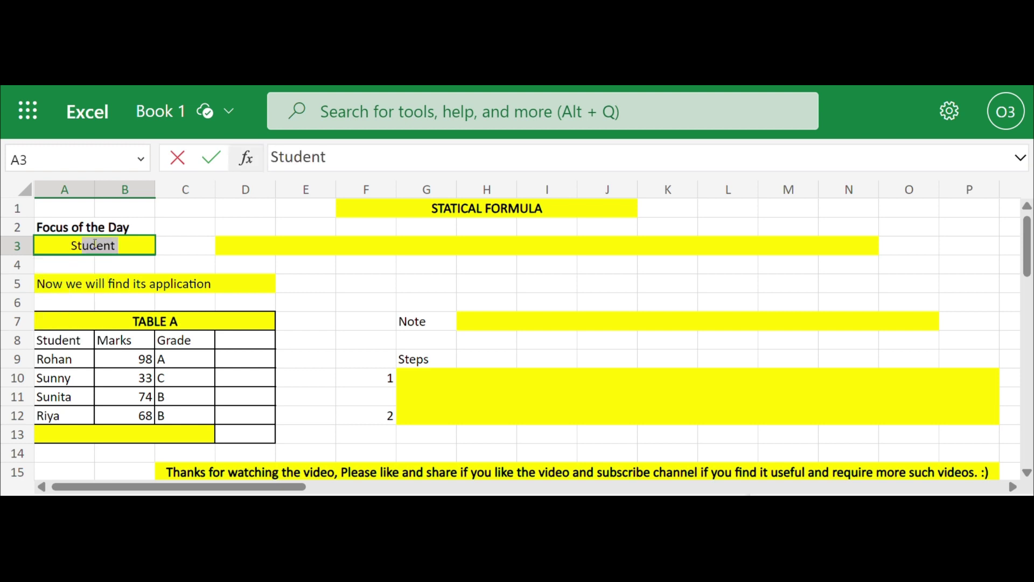
{"action": "key", "text": "BackSpace"}
{"action": "key", "text": "BackSpace"}
{"action": "type", "text": "andard "}
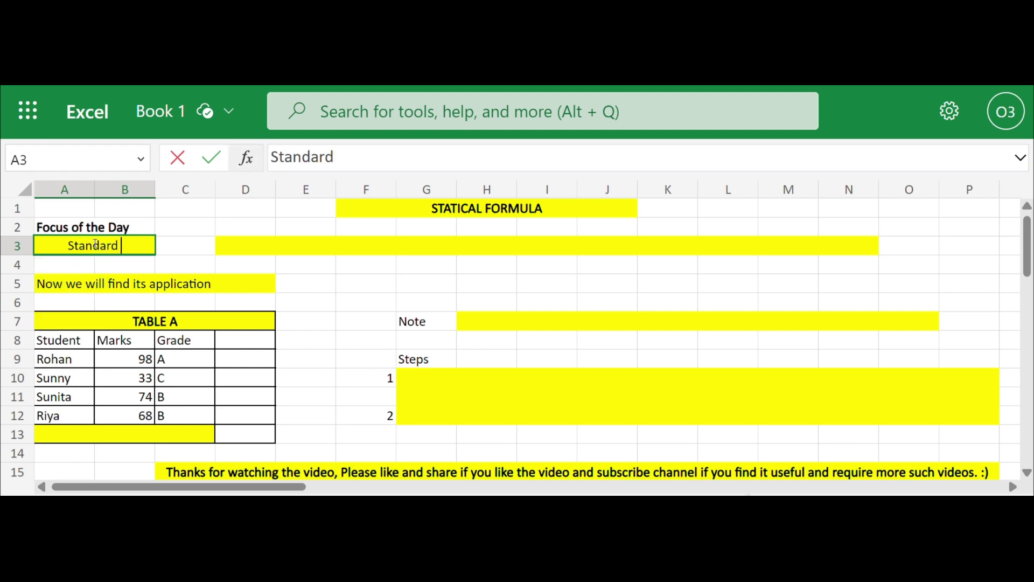
{"action": "type", "text": "Deviatio"}
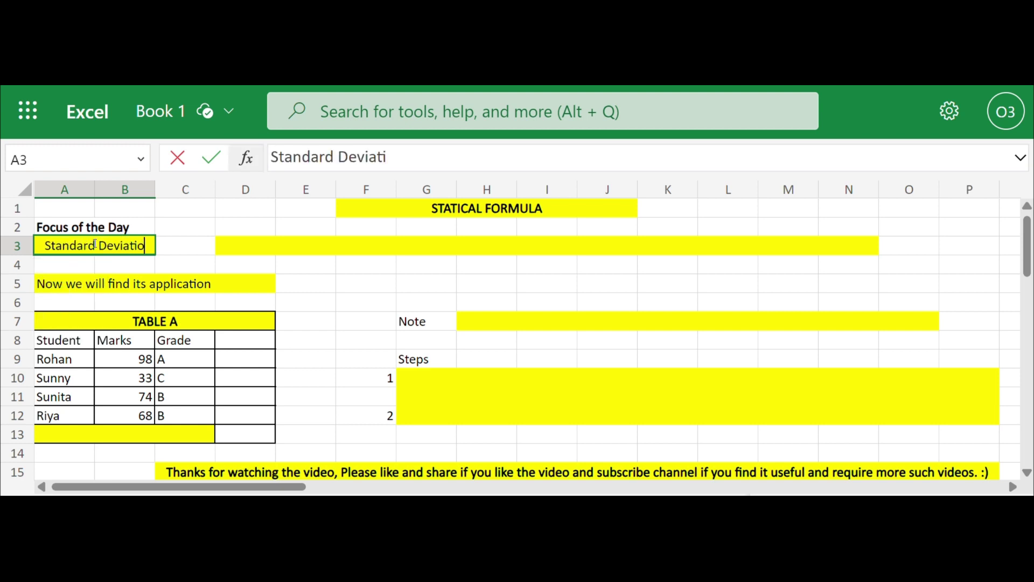
{"action": "type", "text": "n"}
- Write in D3 that this formula finds a list's standard deviation and is very useful in statistics
{"action": "left_click", "coordinate": [372, 246]}
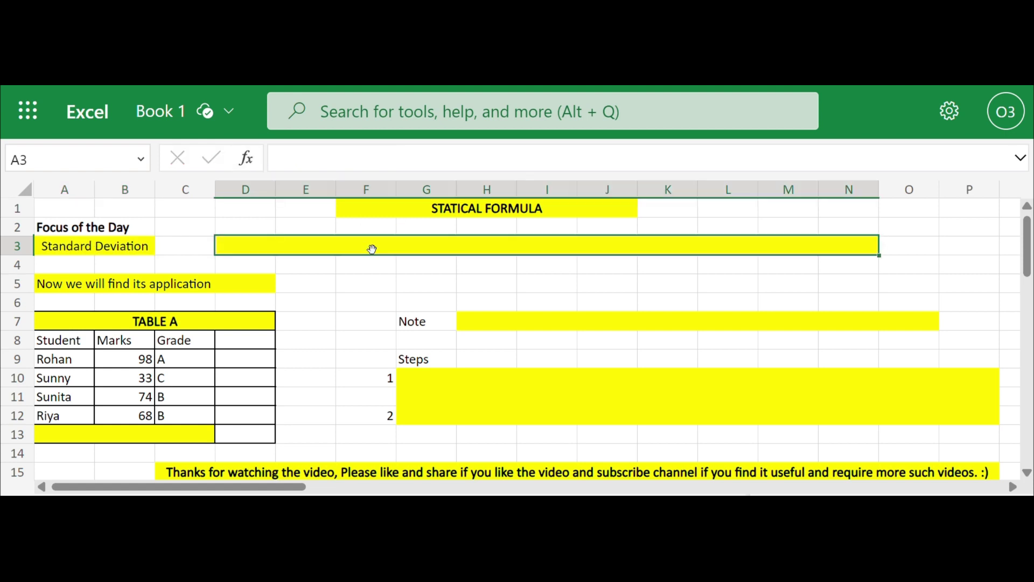
{"action": "type", "text": "Thi"}
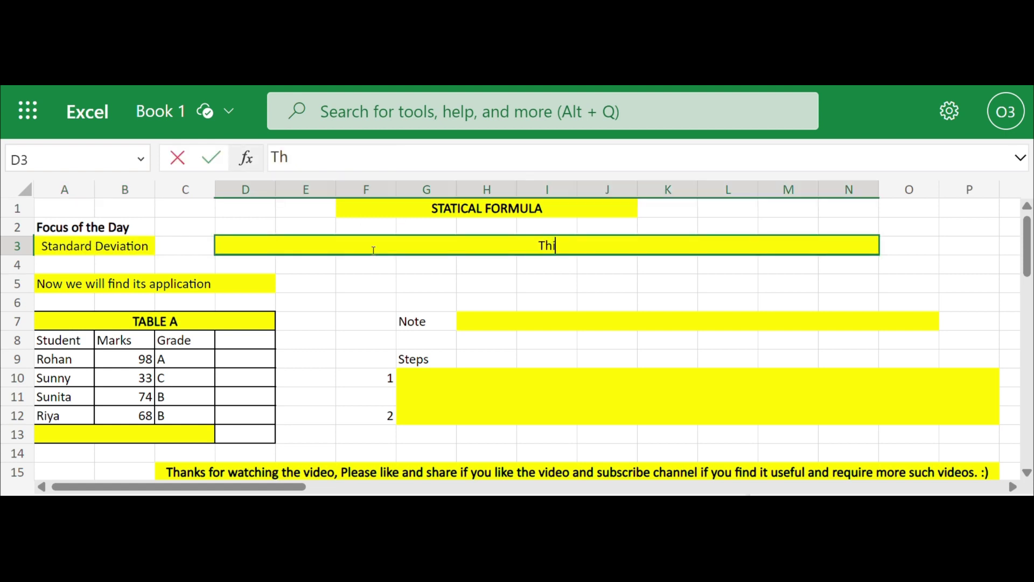
{"action": "type", "text": "s formula"}
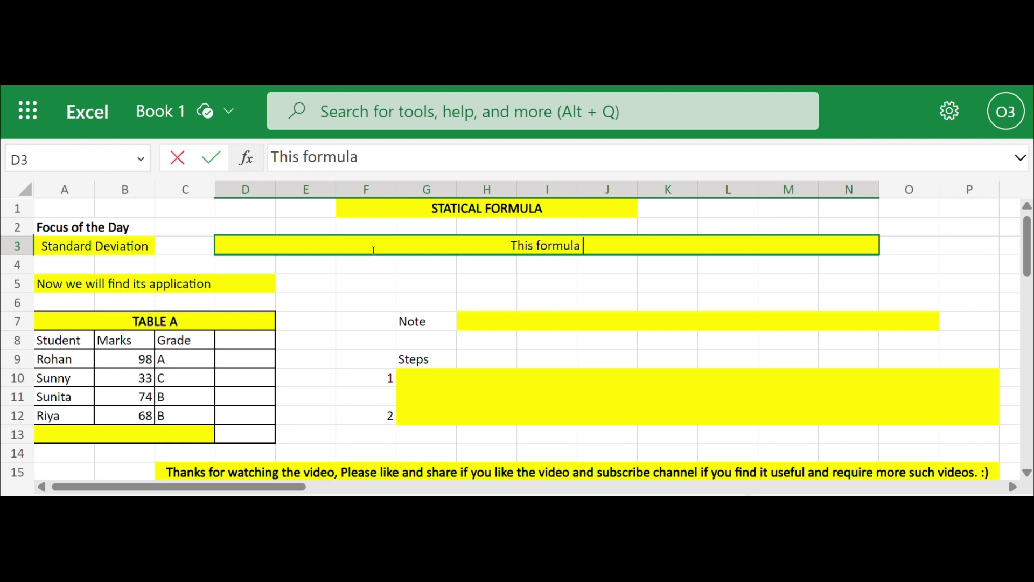
{"action": "type", "text": " helps us to"}
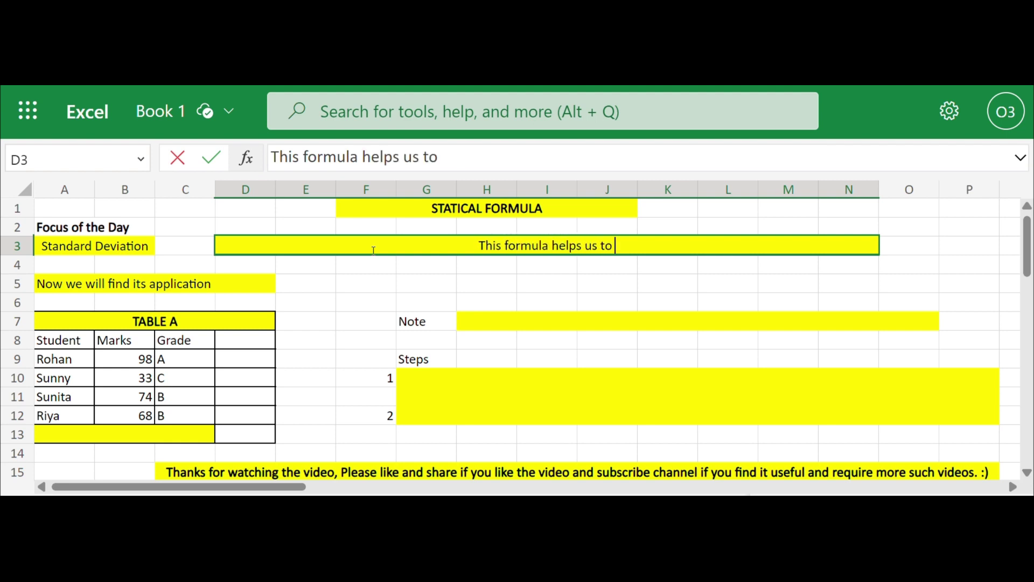
{"action": "type", "text": " find out"}
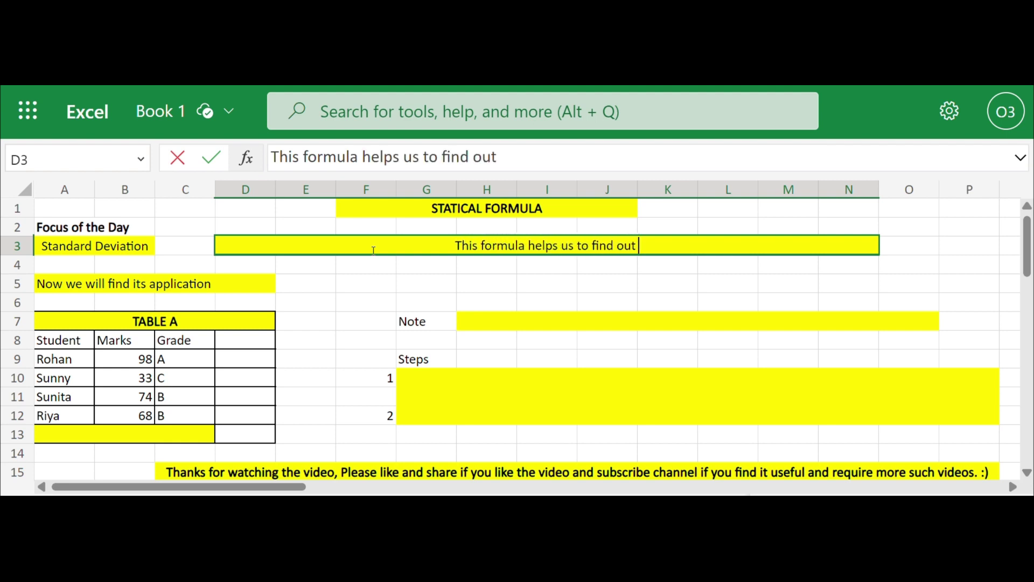
{"action": "type", "text": " the st"}
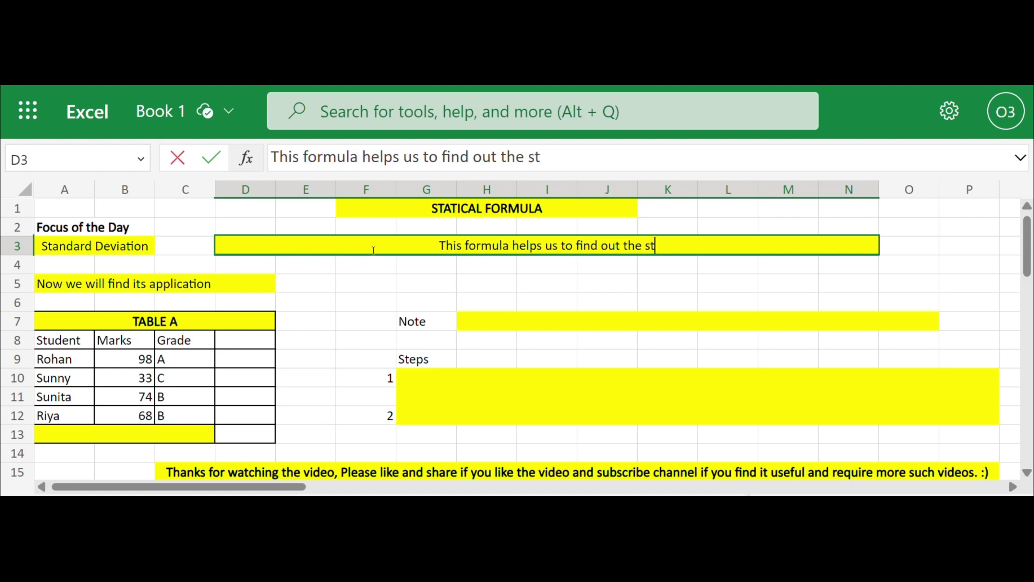
{"action": "type", "text": "andard d"}
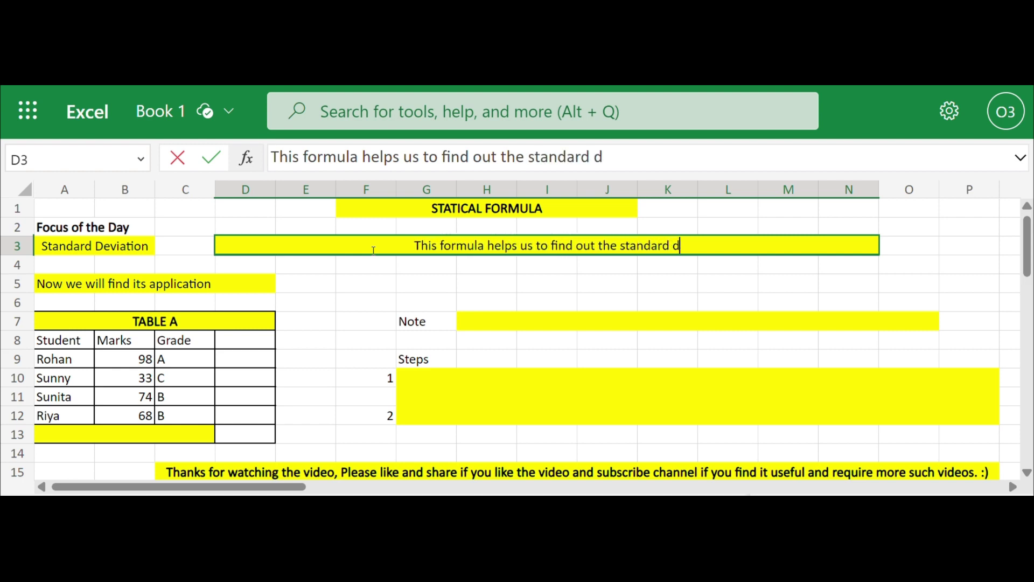
{"action": "type", "text": "eviation of"}
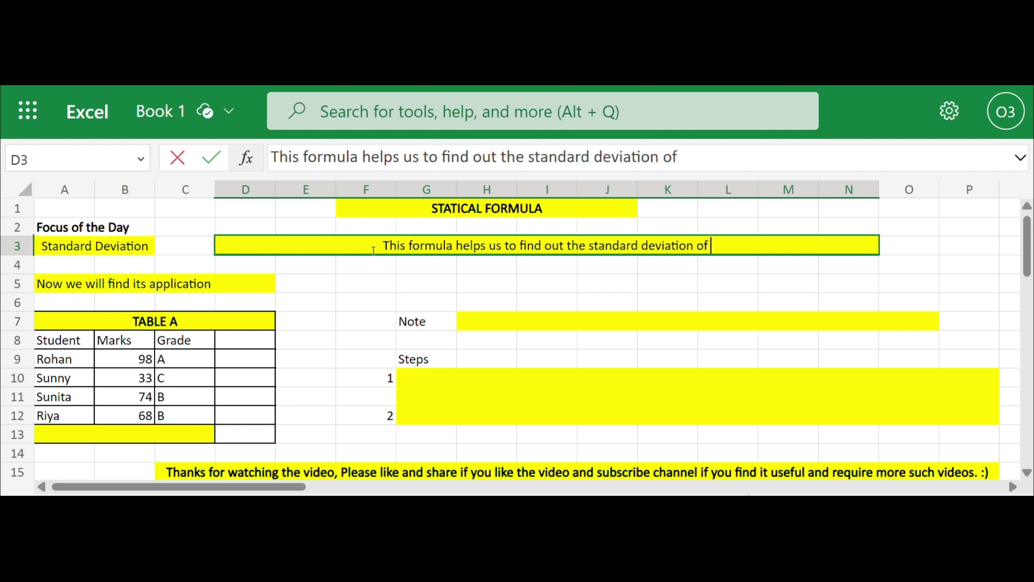
{"action": "type", "text": " som"}
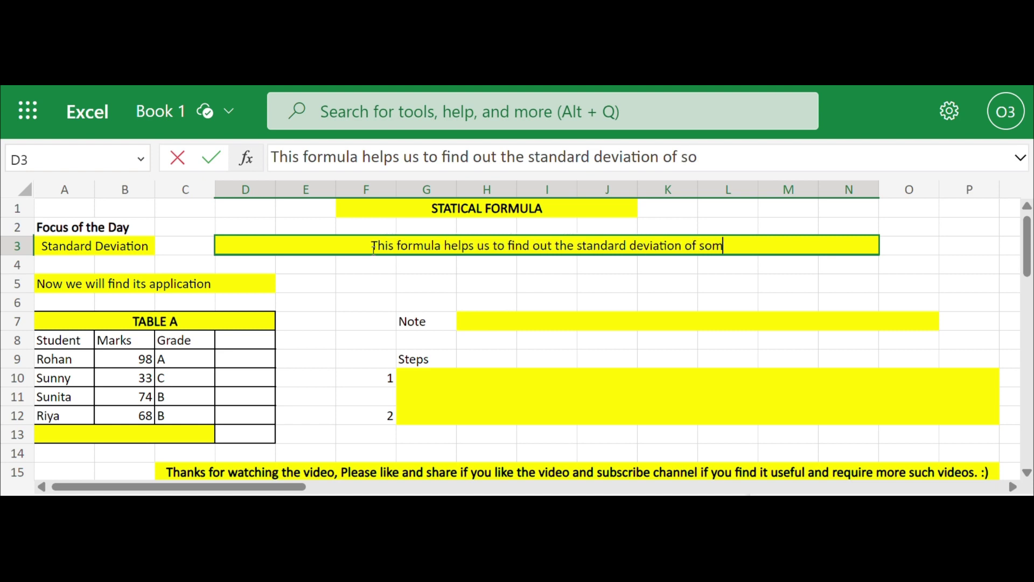
{"action": "type", "text": "e l"}
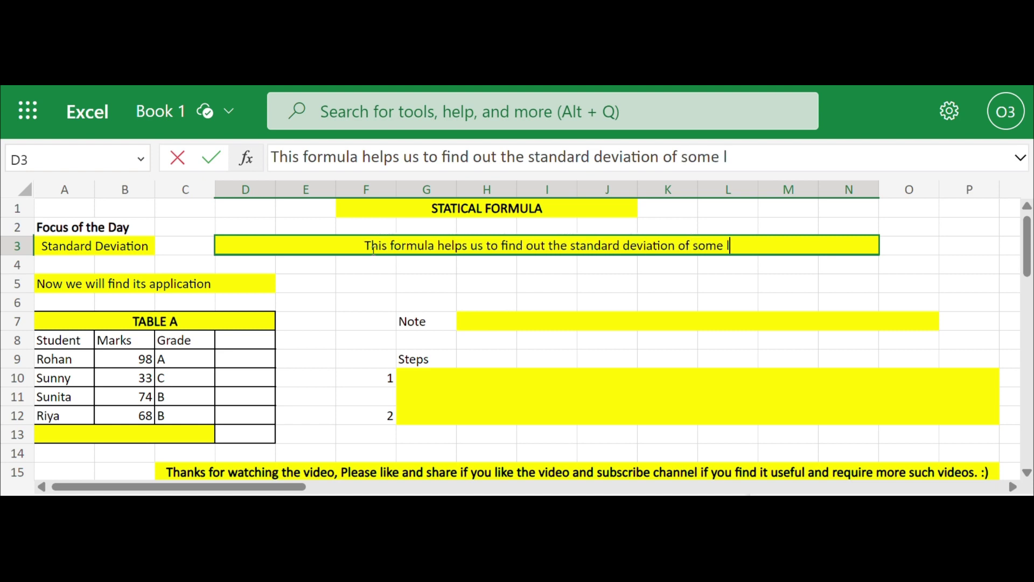
{"action": "type", "text": "ist. "}
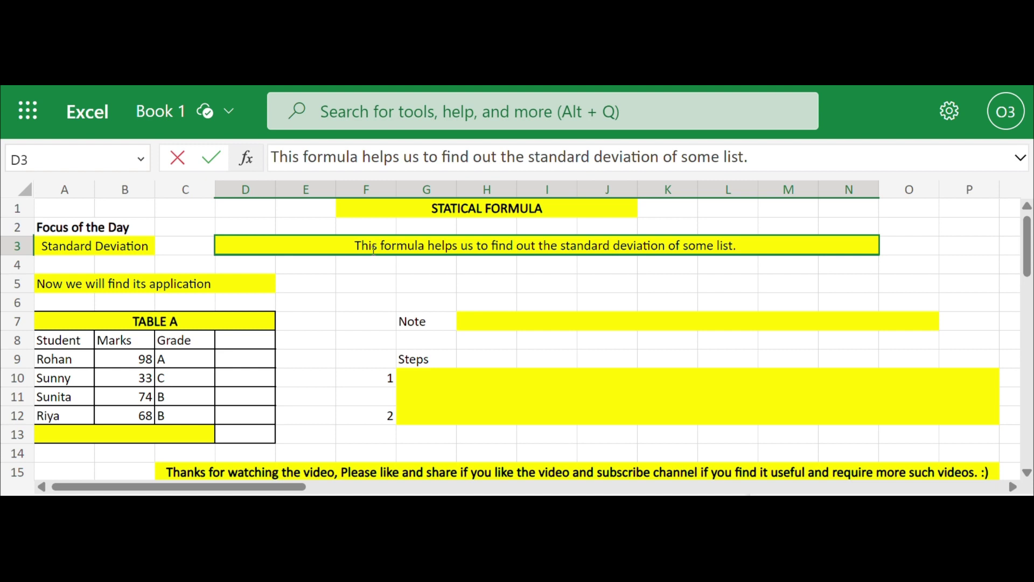
{"action": "type", "text": "This is "}
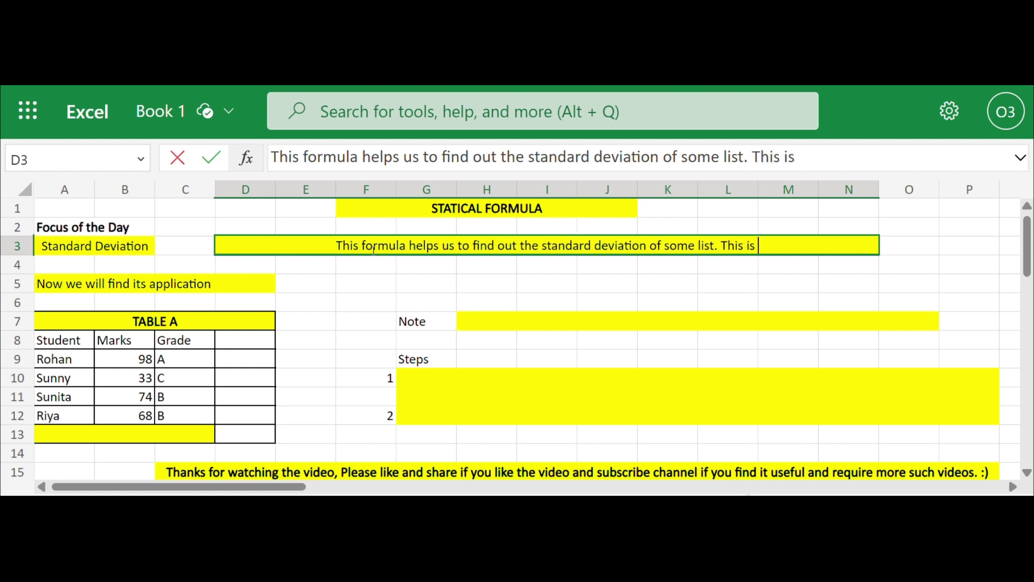
{"action": "type", "text": "very use"}
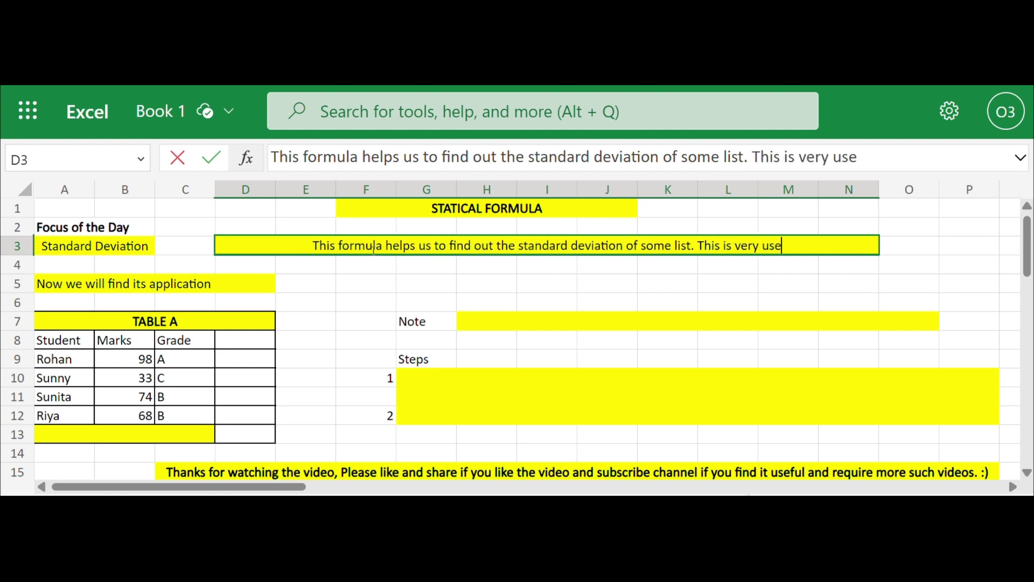
{"action": "type", "text": "ful"}
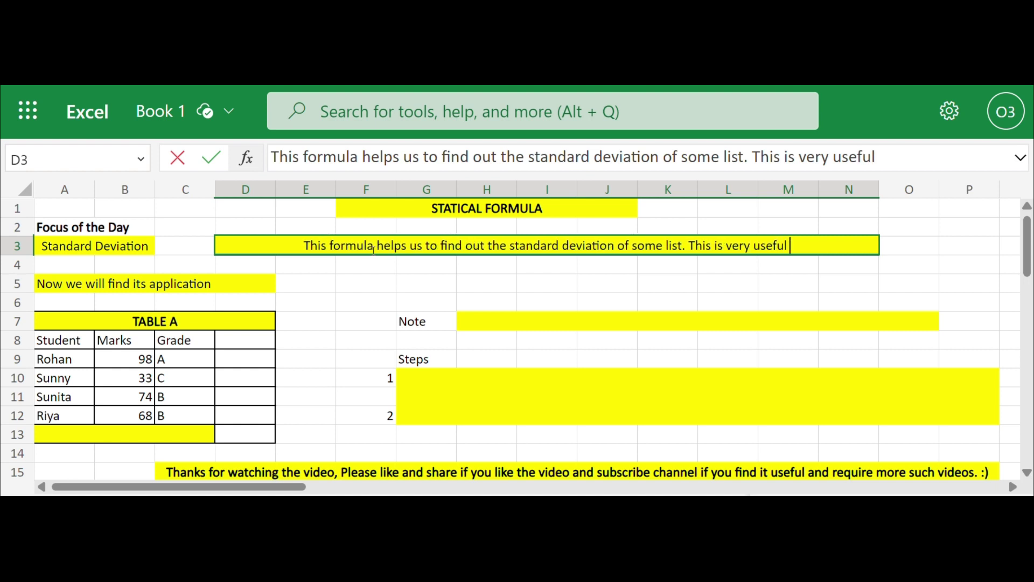
{"action": "type", "text": " formu"}
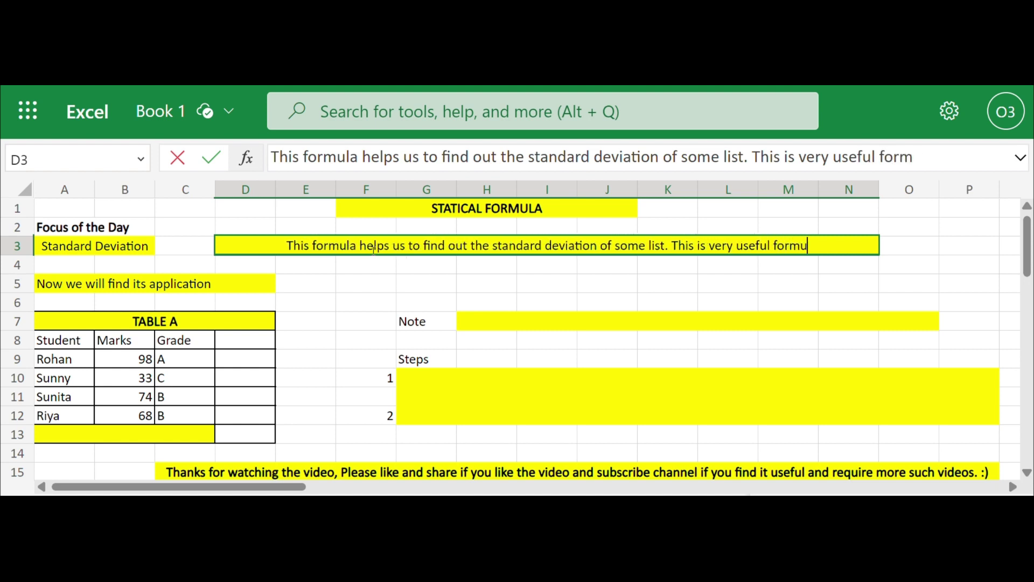
{"action": "type", "text": "la in st"}
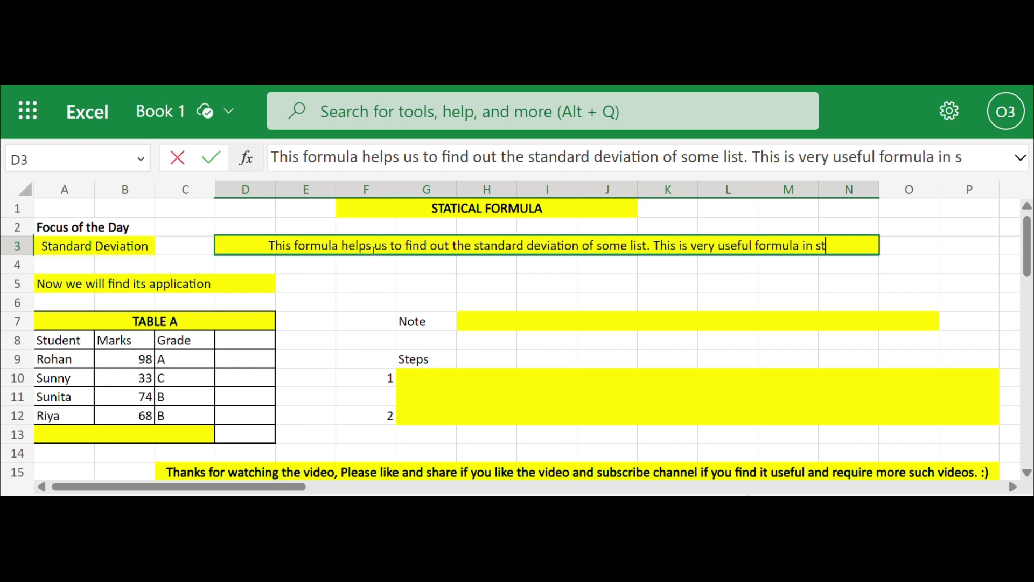
{"action": "type", "text": "atist"}
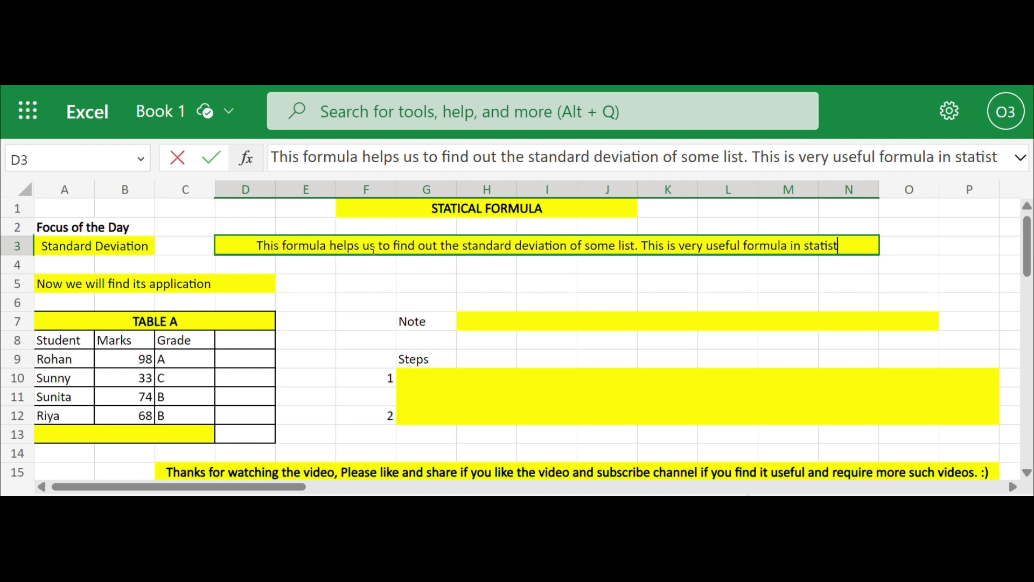
{"action": "type", "text": "ics."}
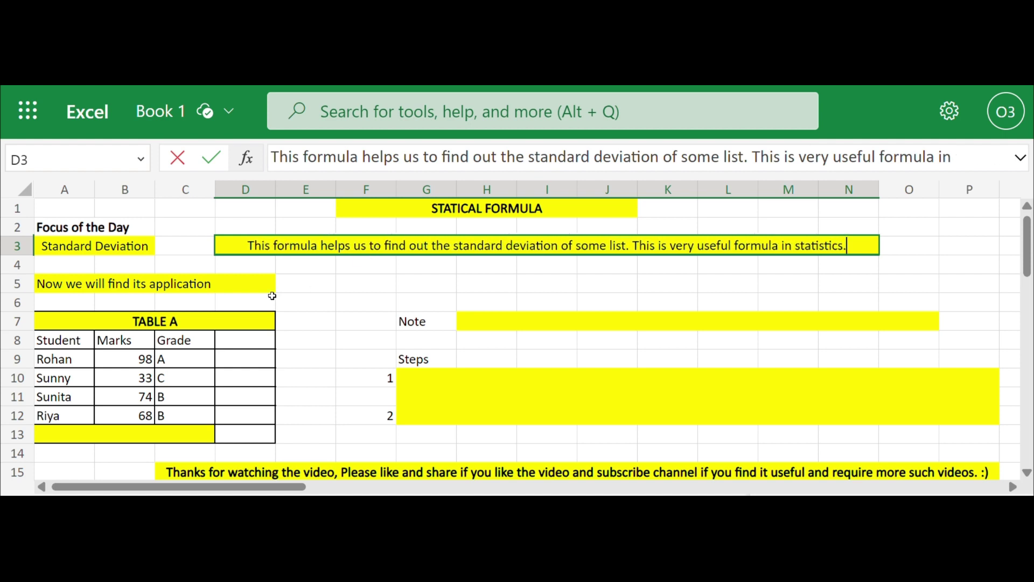
{"action": "left_click", "coordinate": [265, 295]}
{"action": "left_click", "coordinate": [184, 284]}
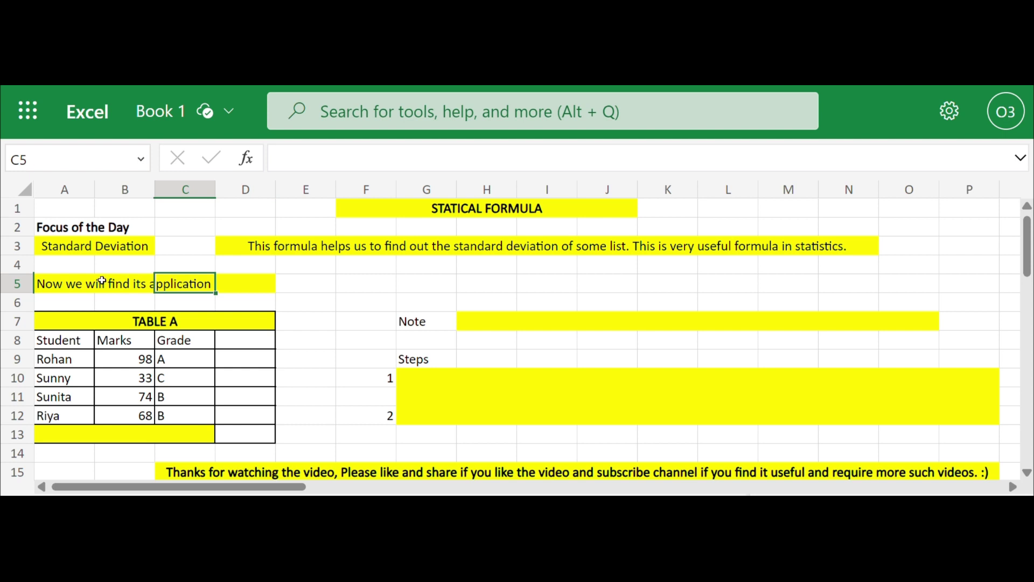
{"action": "left_click", "coordinate": [70, 283]}
- Write the H7 note 'Now we will try to find out the standard deviation of marks obtained by students.'
{"action": "left_click", "coordinate": [532, 320]}
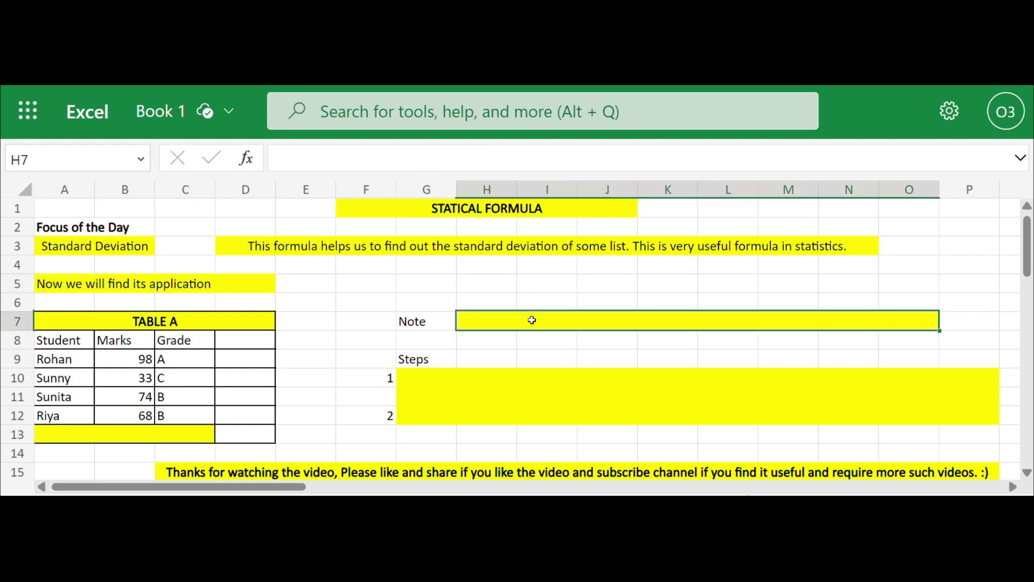
{"action": "type", "text": "Now we"}
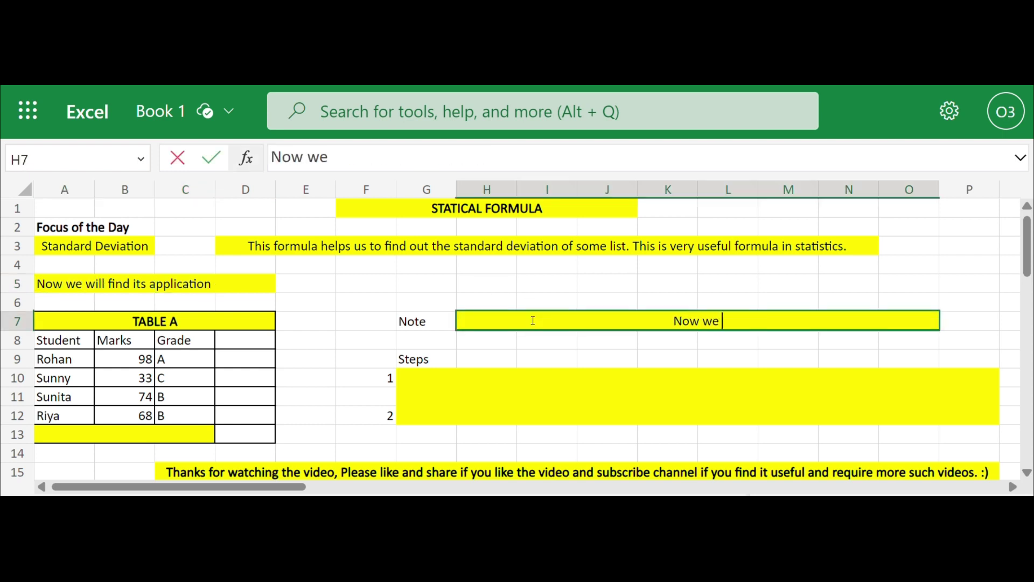
{"action": "type", "text": " will "}
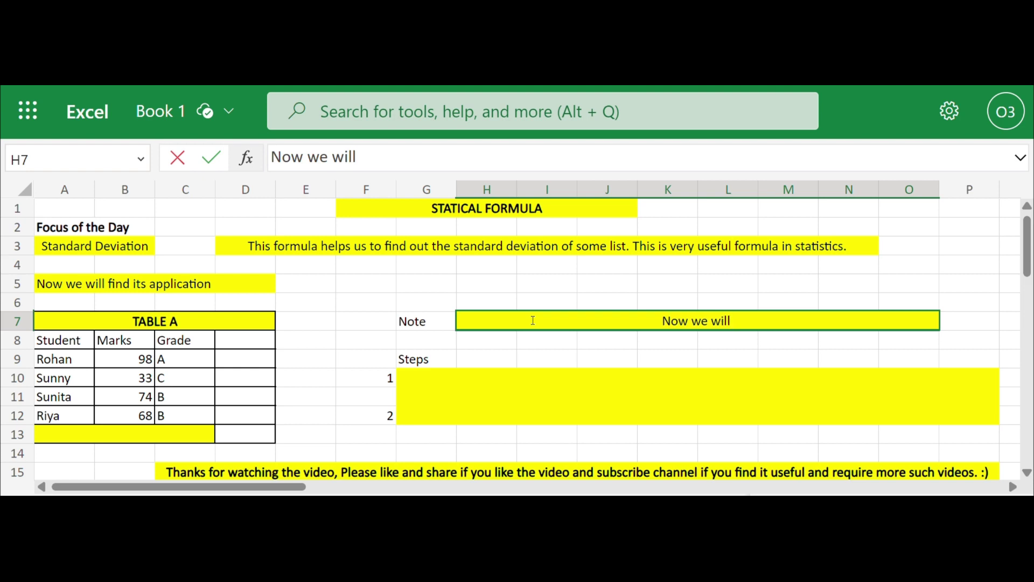
{"action": "type", "text": "try to find o"}
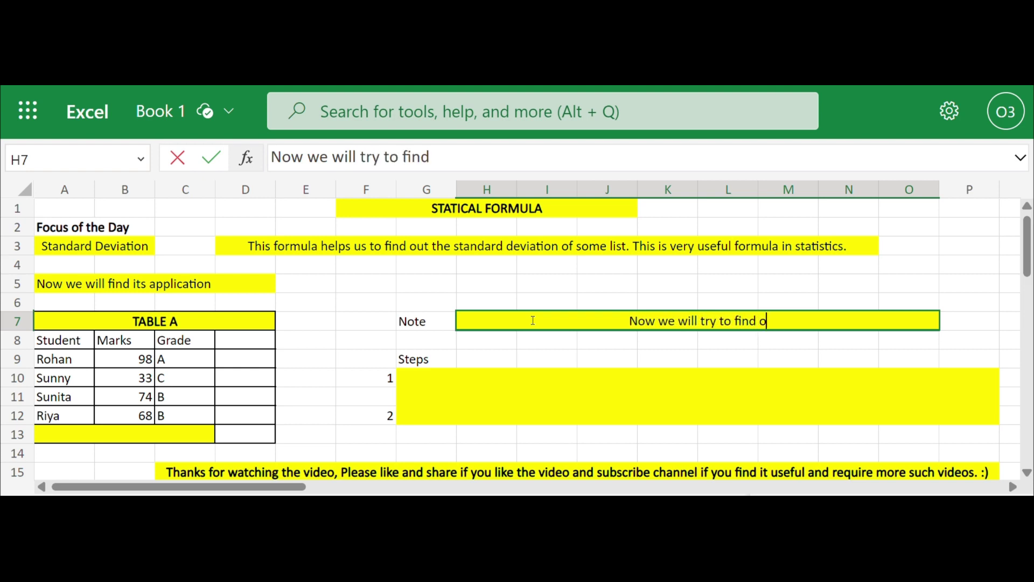
{"action": "type", "text": "ut the st"}
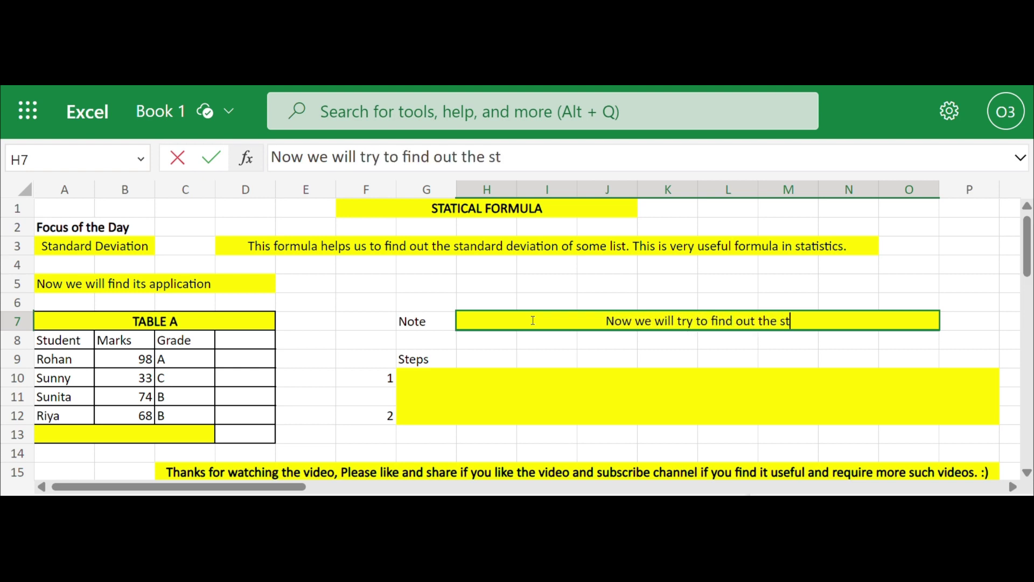
{"action": "type", "text": "andard de"}
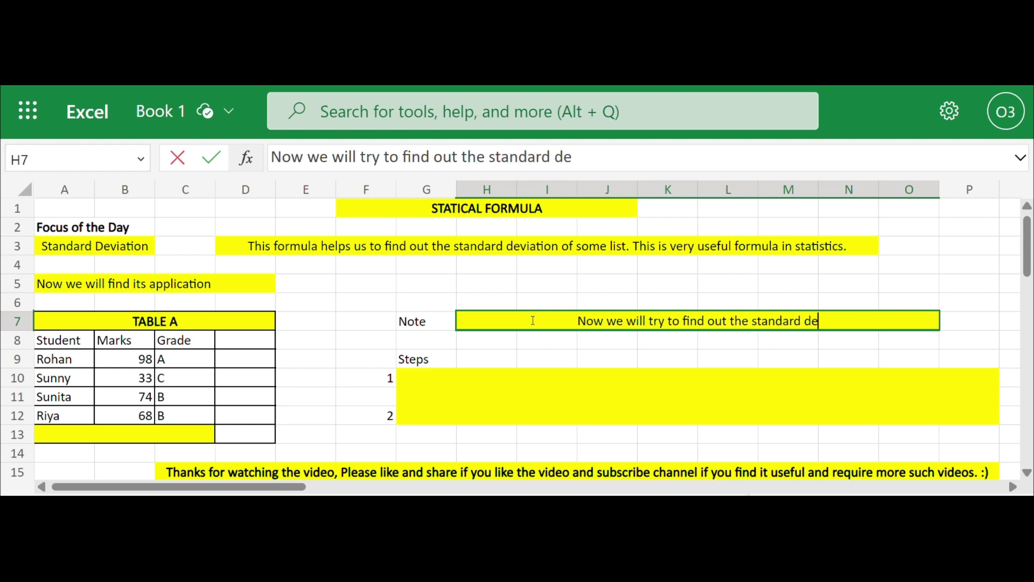
{"action": "type", "text": "viation of "}
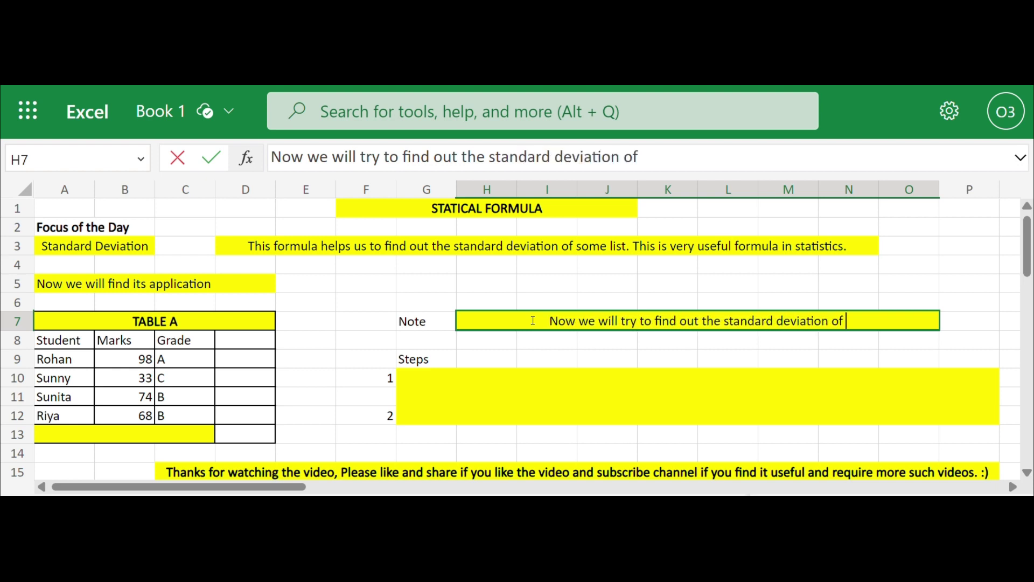
{"action": "type", "text": "maa"}
{"action": "key", "text": "BackSpace"}
{"action": "type", "text": "r"}
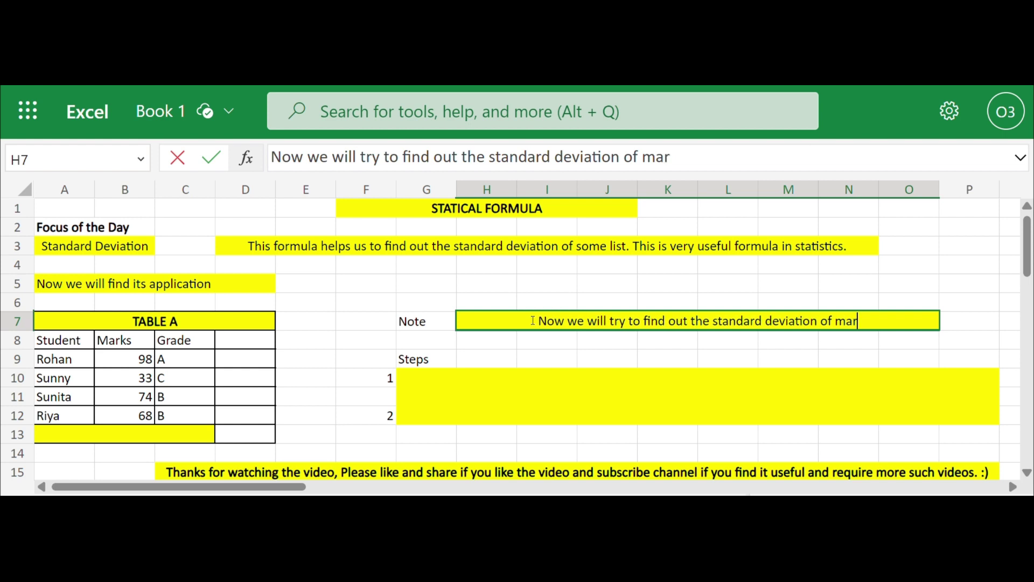
{"action": "type", "text": "ks ob"}
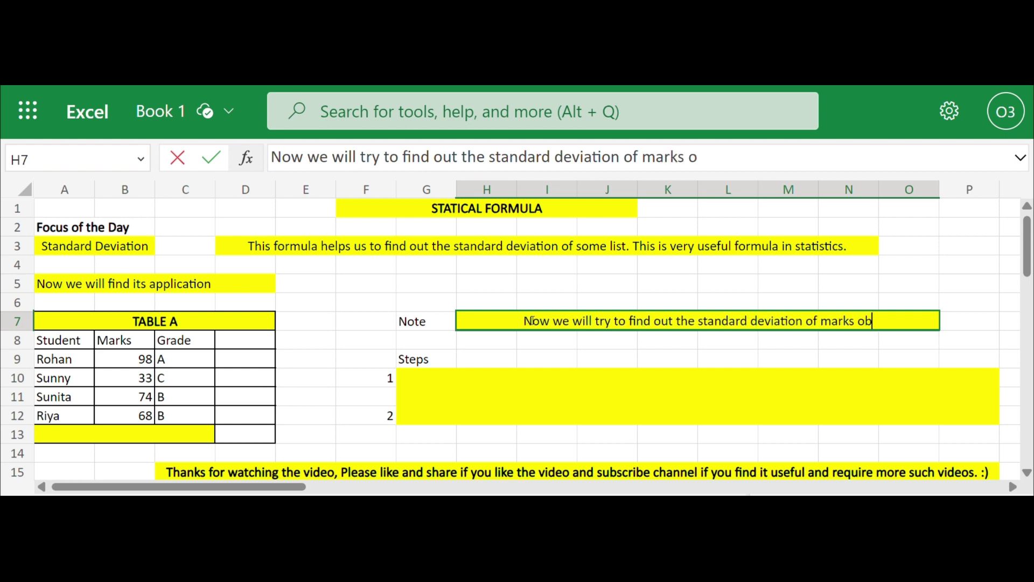
{"action": "type", "text": "tained by"}
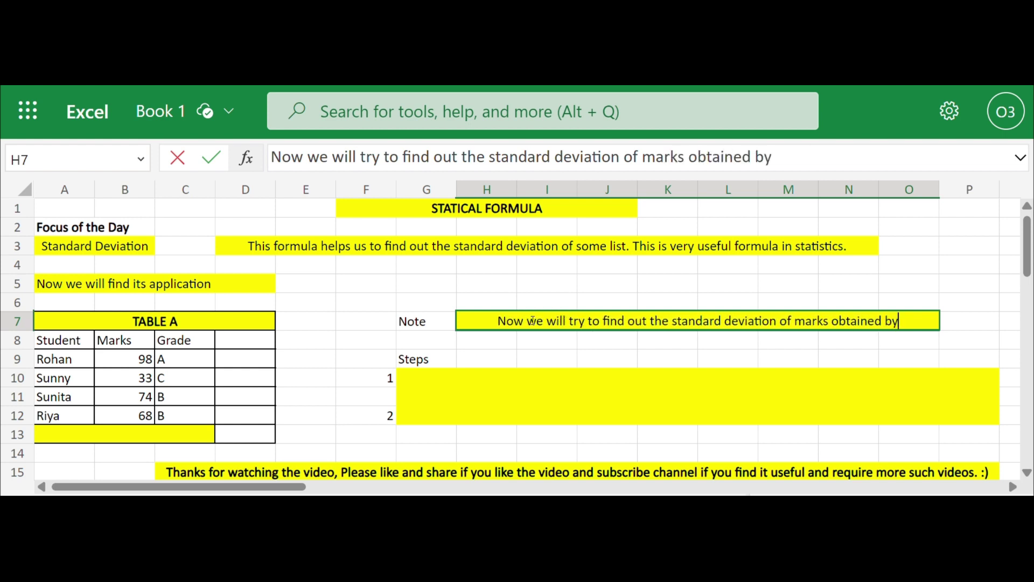
{"action": "type", "text": " students."}
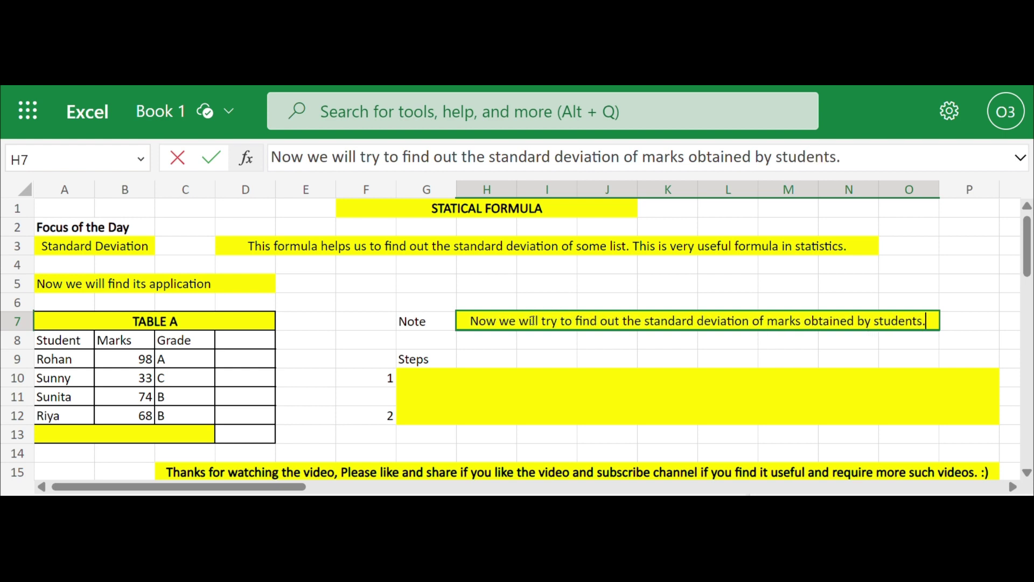
{"action": "left_click", "coordinate": [444, 353]}
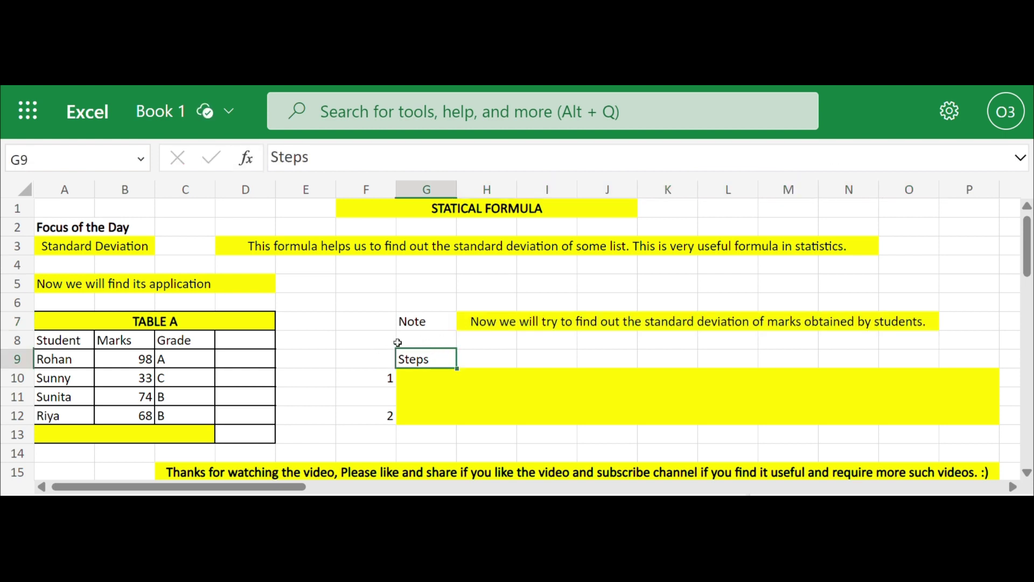
- Highlight the Student and Marks columns of Table A
{"action": "left_click", "coordinate": [59, 359]}
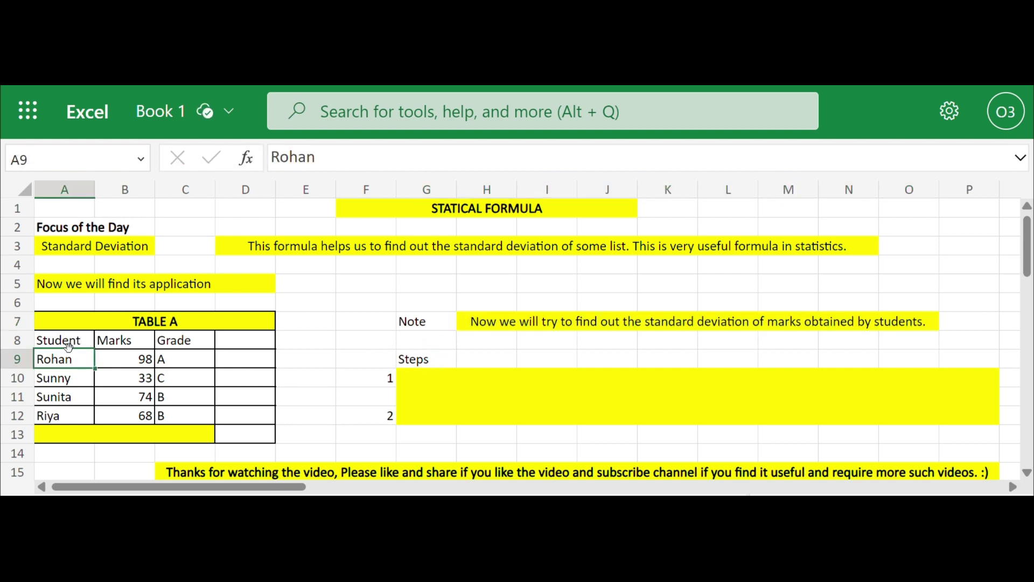
{"action": "left_click_drag", "start_coordinate": [91, 343], "coordinate": [70, 416]}
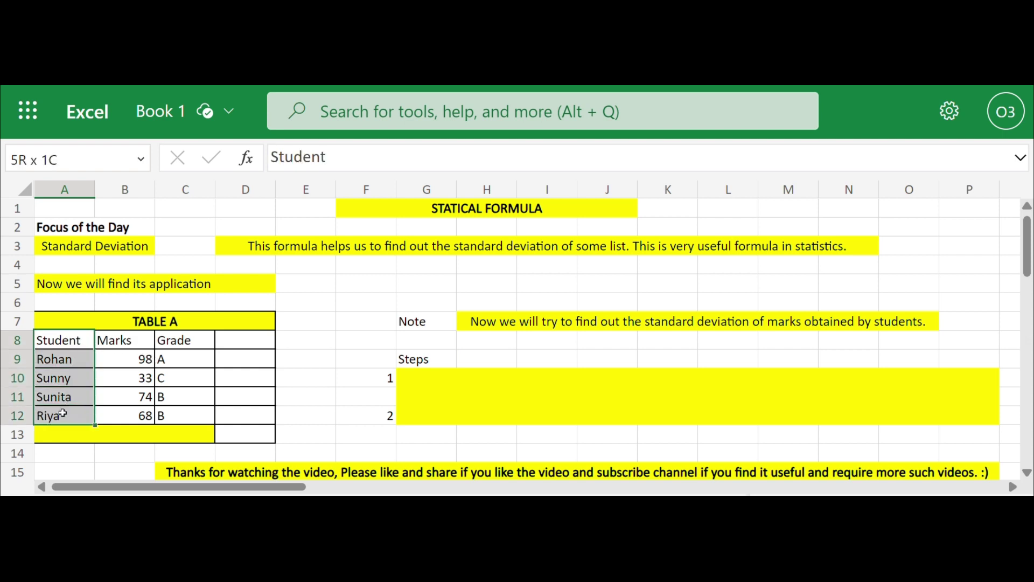
{"action": "left_click_drag", "start_coordinate": [122, 340], "coordinate": [138, 416]}
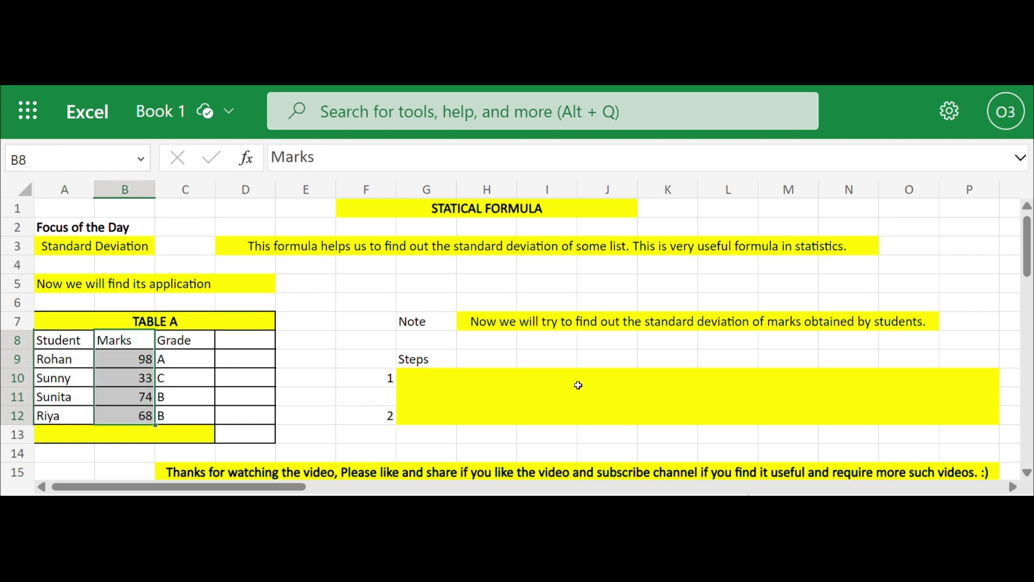
- Enter 'Now we will apply the standard deviation formula.' as step 1 in G10
{"action": "left_click", "coordinate": [470, 383]}
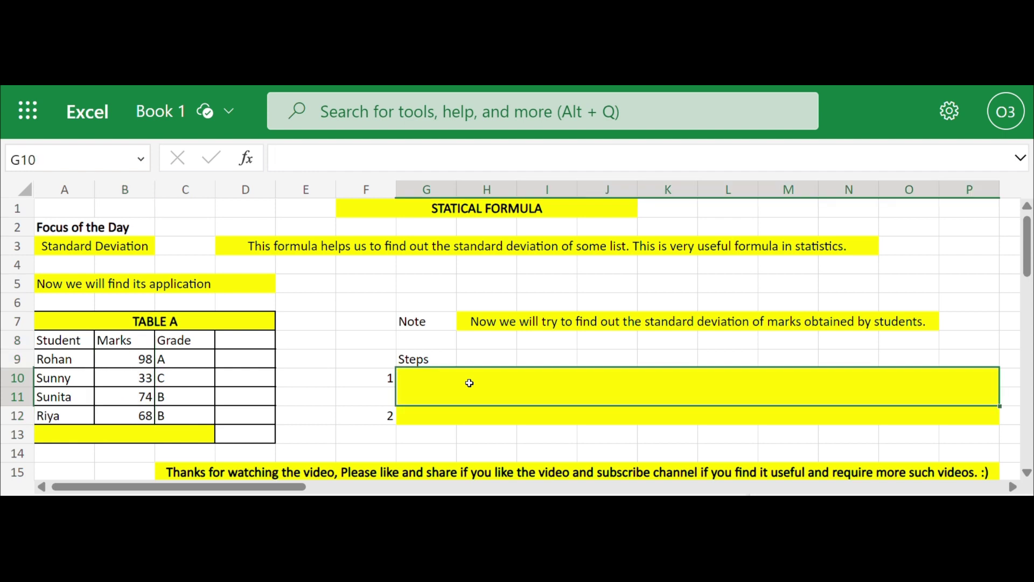
{"action": "type", "text": "Now"}
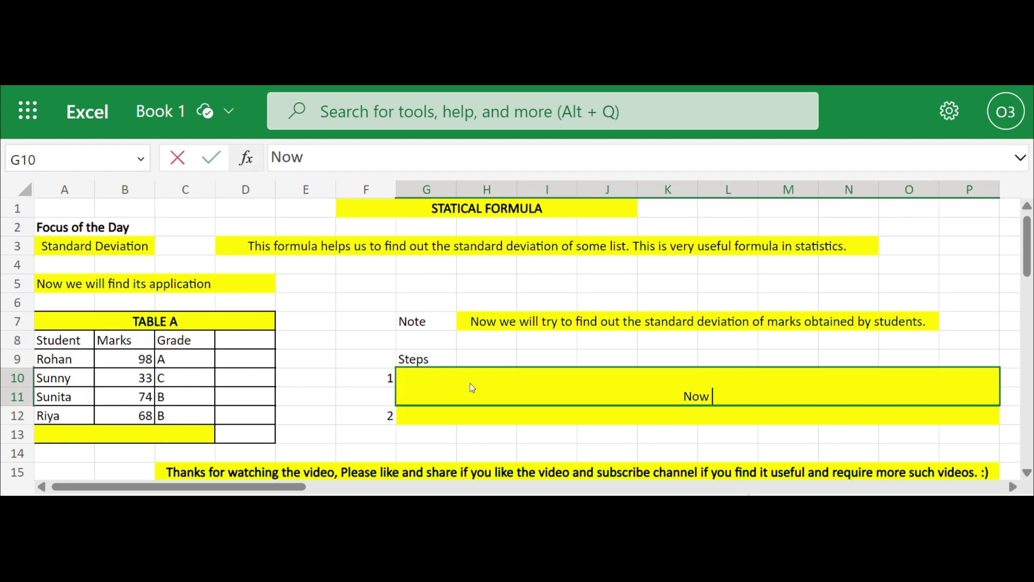
{"action": "type", "text": " we will"}
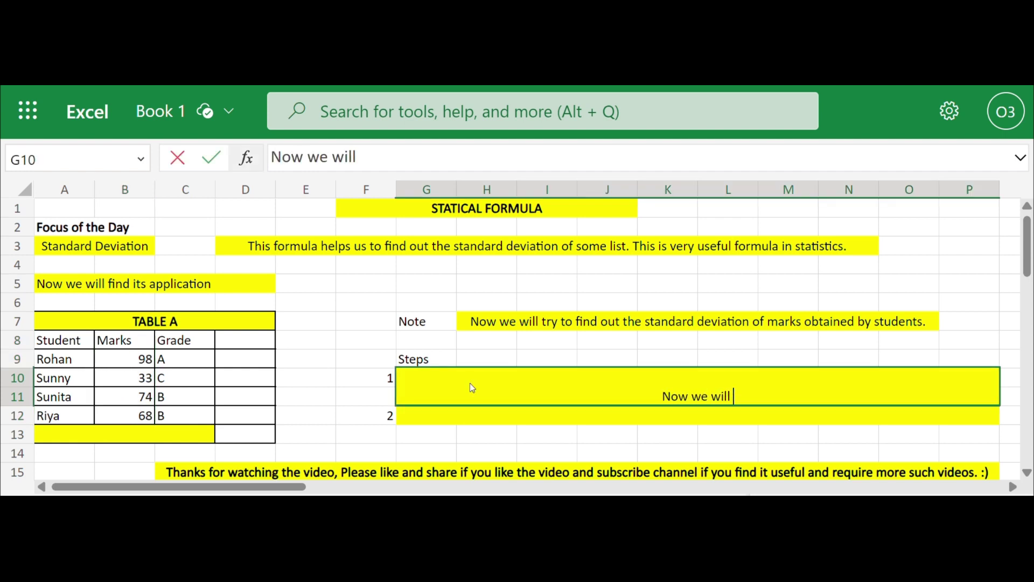
{"action": "type", "text": " apply f"}
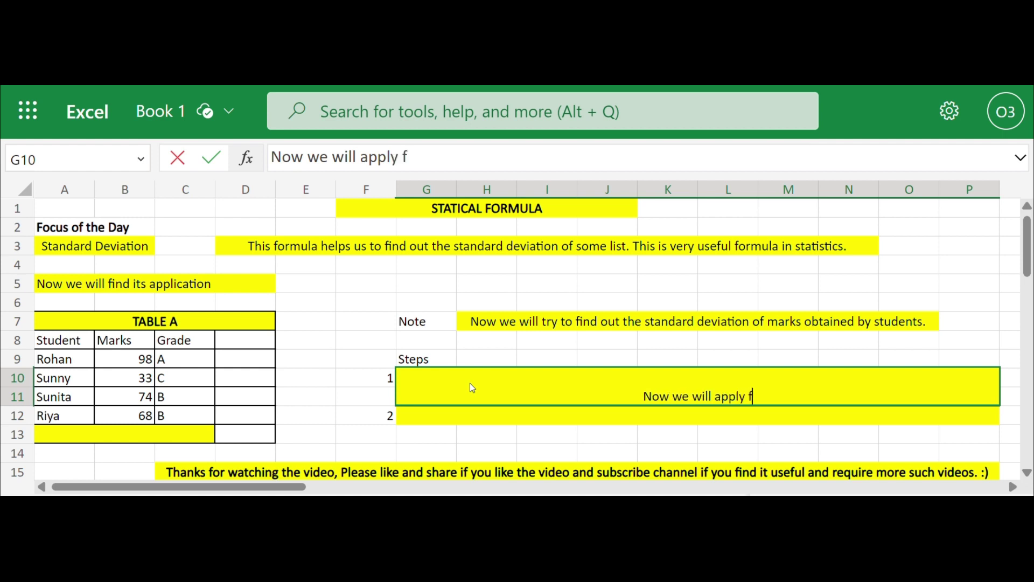
{"action": "key", "text": "BackSpace"}
{"action": "type", "text": "the stan"}
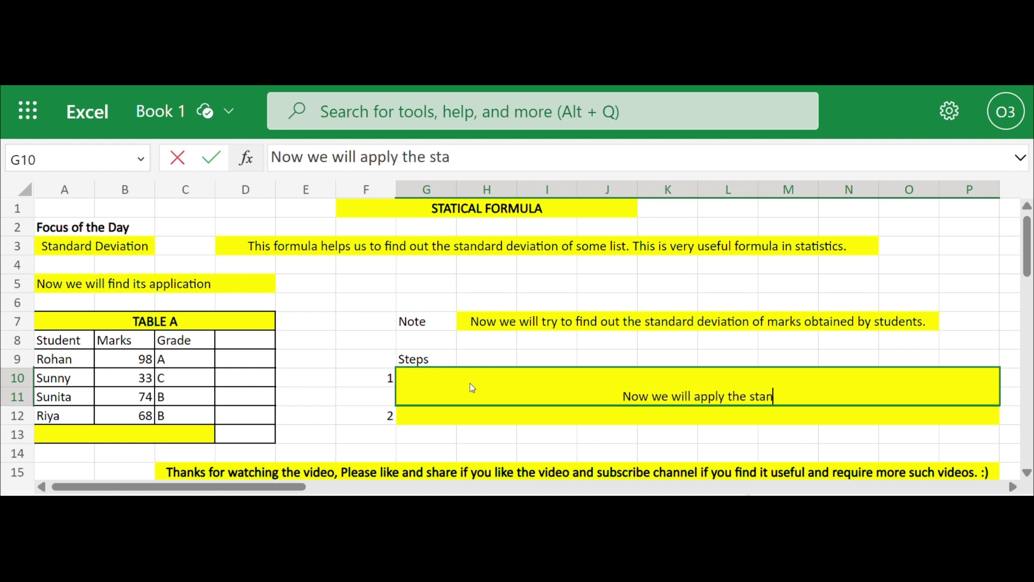
{"action": "type", "text": "dard de"}
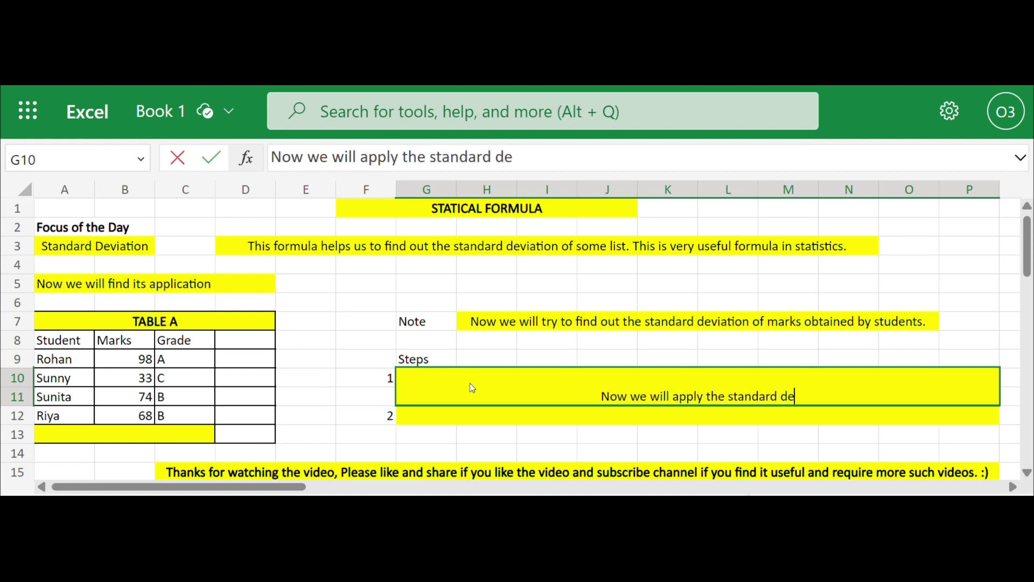
{"action": "type", "text": "viation form"}
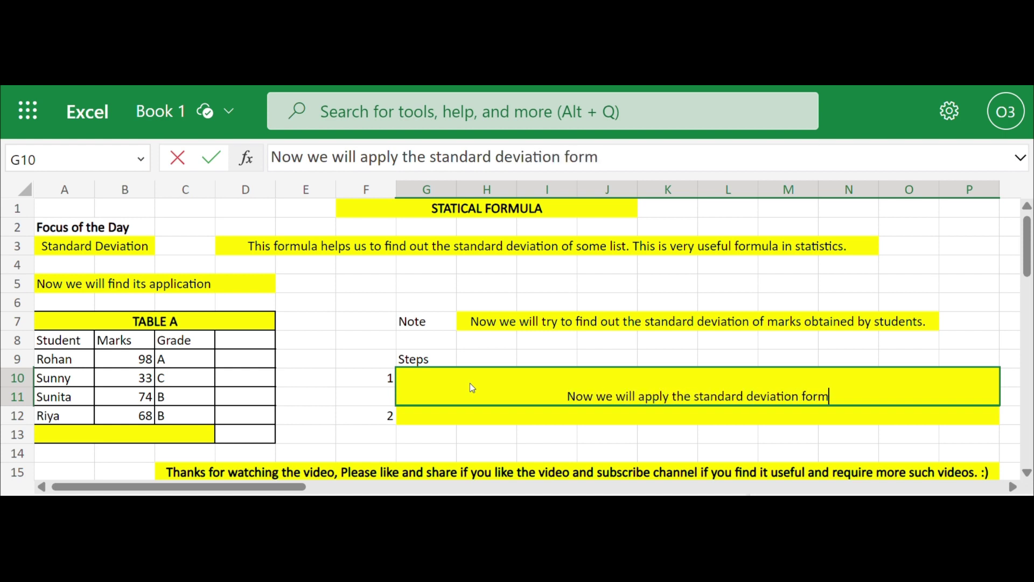
{"action": "type", "text": "ula."}
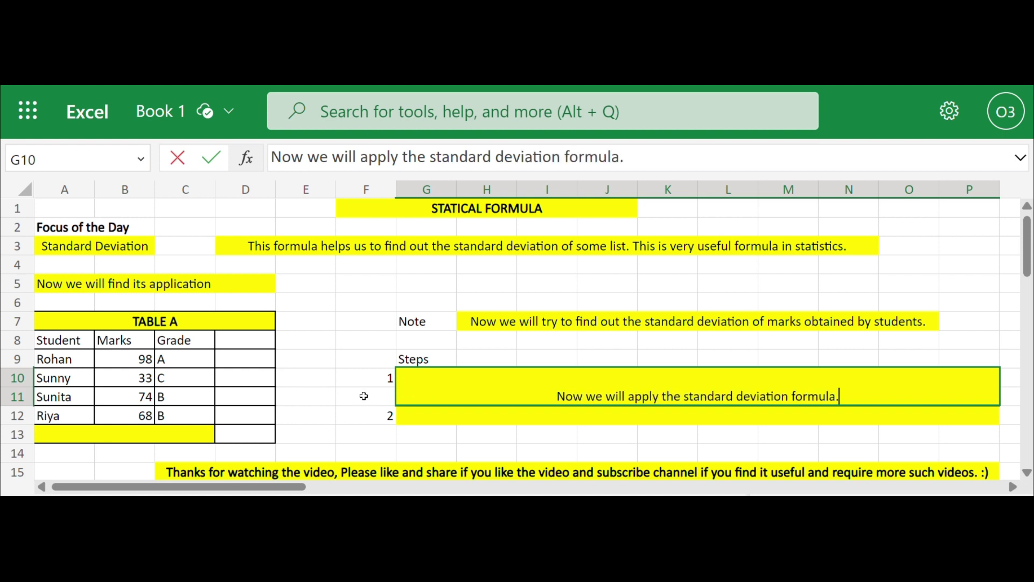
{"action": "left_click", "coordinate": [280, 410]}
{"action": "left_click", "coordinate": [173, 428]}
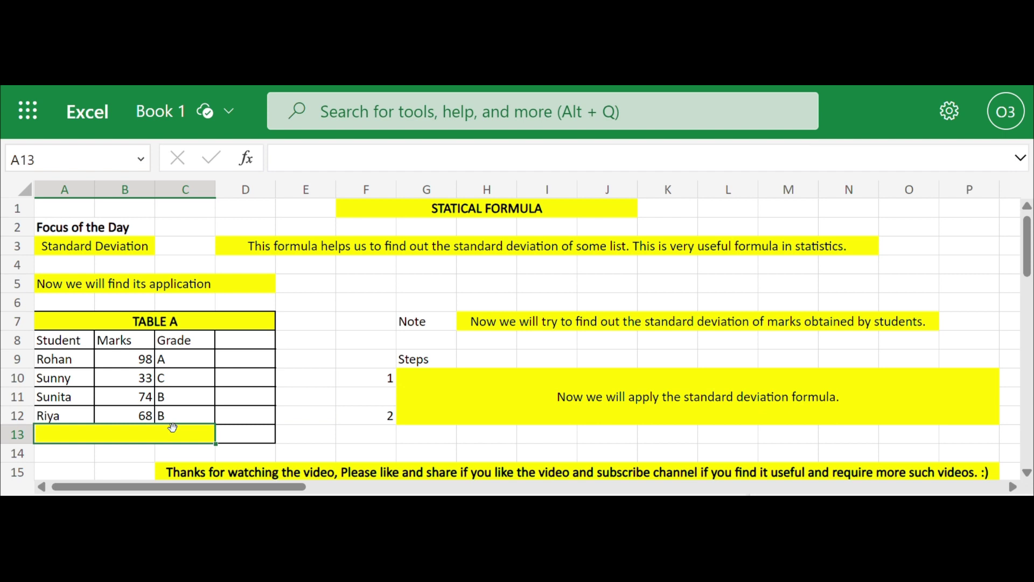
- Label the yellow cell A13 'Standard Deviation of marks' and move to D13
{"action": "type", "text": "Standa"}
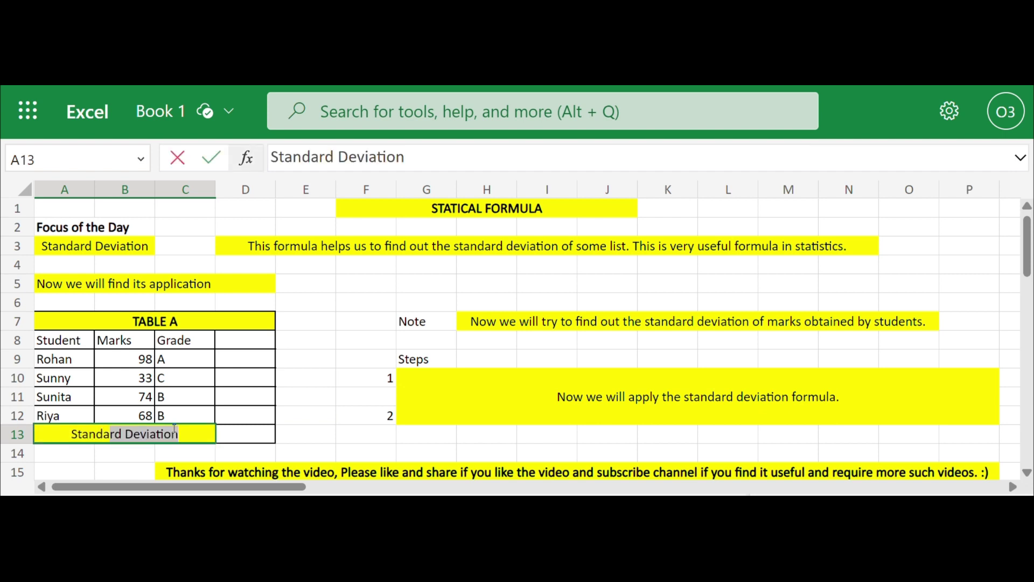
{"action": "type", "text": "rd Dev"}
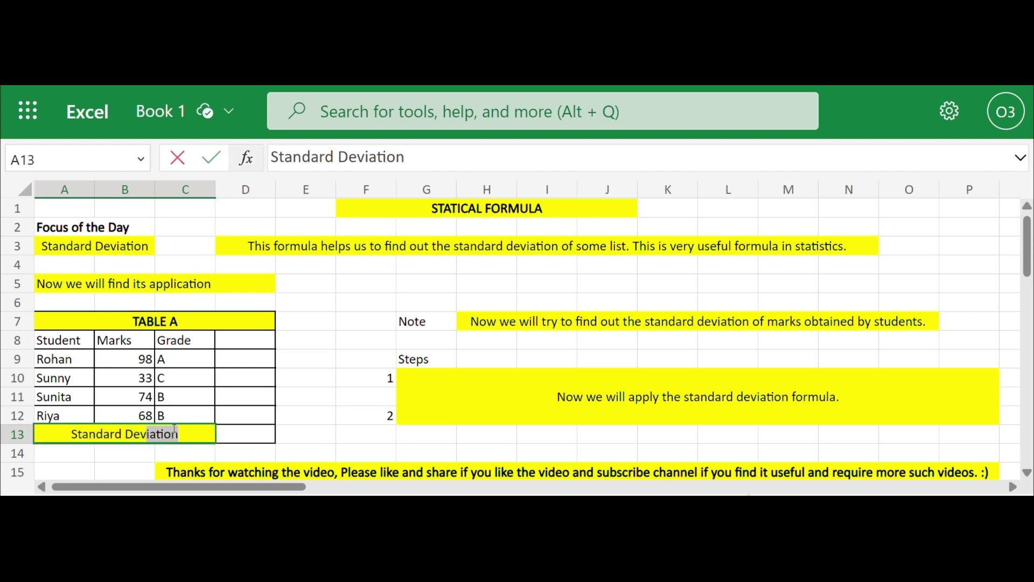
{"action": "type", "text": "iation of ma"}
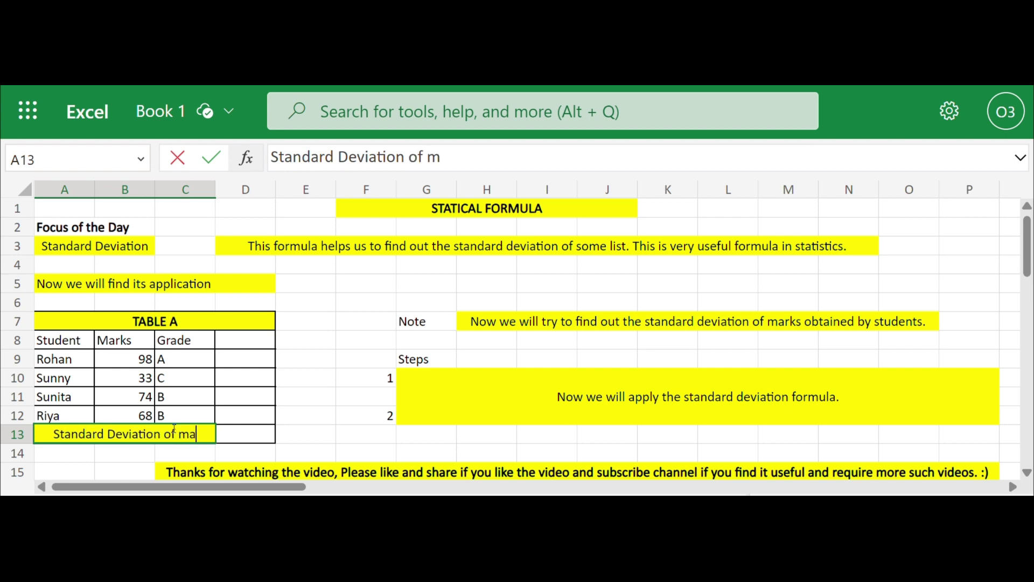
{"action": "type", "text": "rks"}
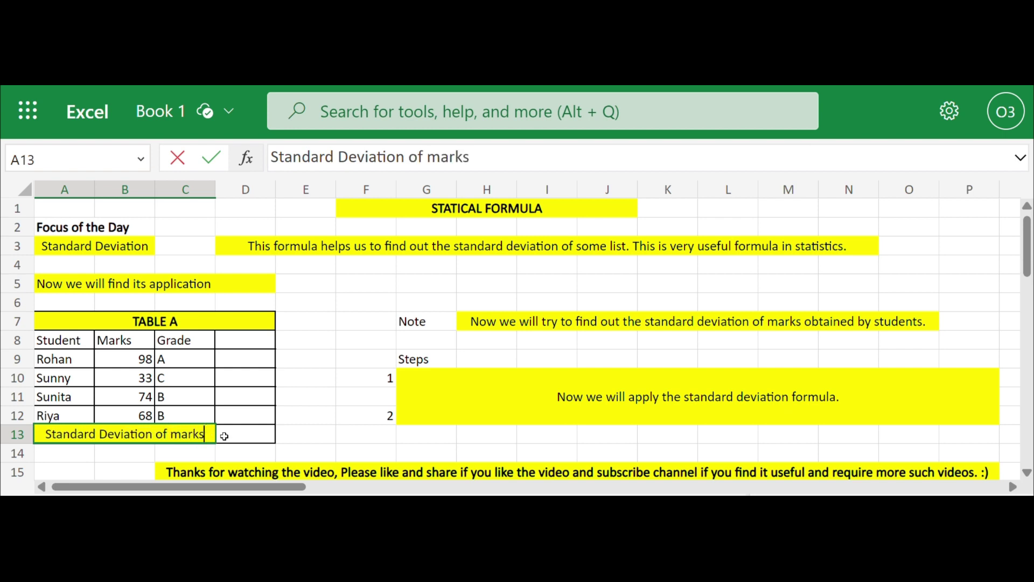
{"action": "left_click", "coordinate": [224, 437]}
- Enter =STDEV(B9:B12) in D13, returning 26.83747, and display the formula
{"action": "type", "text": "="}
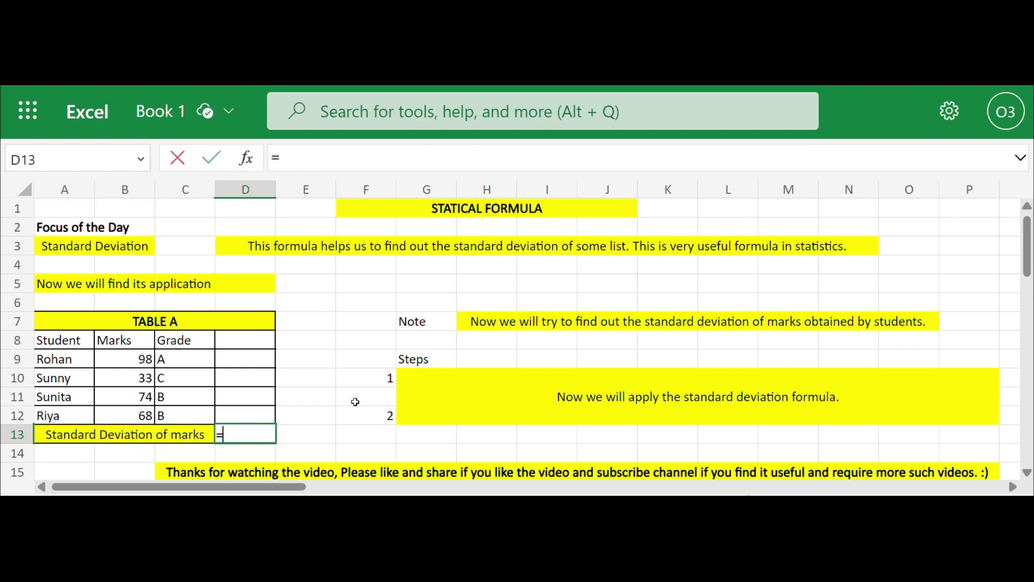
{"action": "type", "text": "stde"}
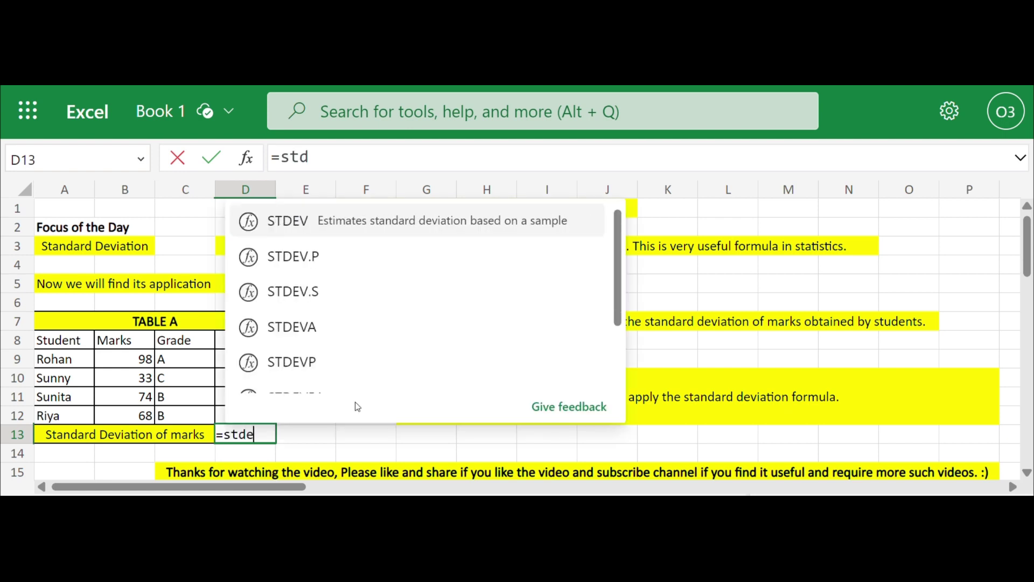
{"action": "type", "text": "v"}
{"action": "type", "text": "("}
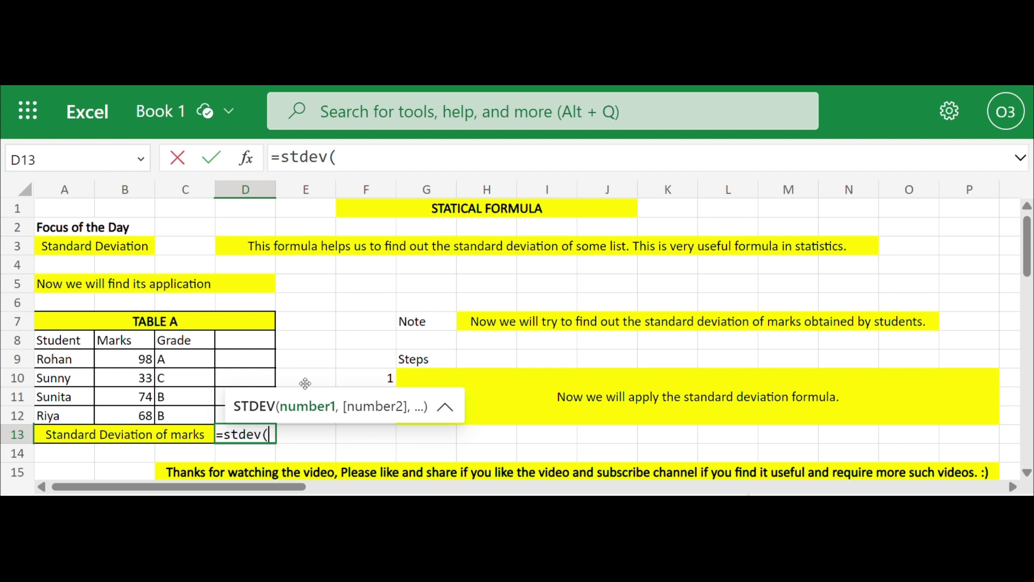
{"action": "left_click_drag", "start_coordinate": [129, 357], "coordinate": [126, 408]}
{"action": "type", "text": ")"}
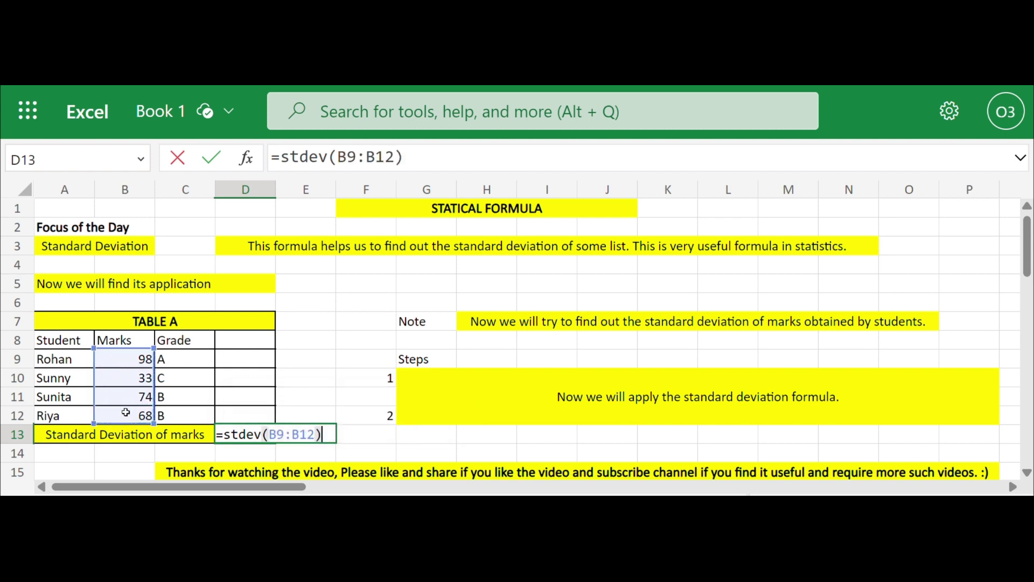
{"action": "key", "text": "Return"}
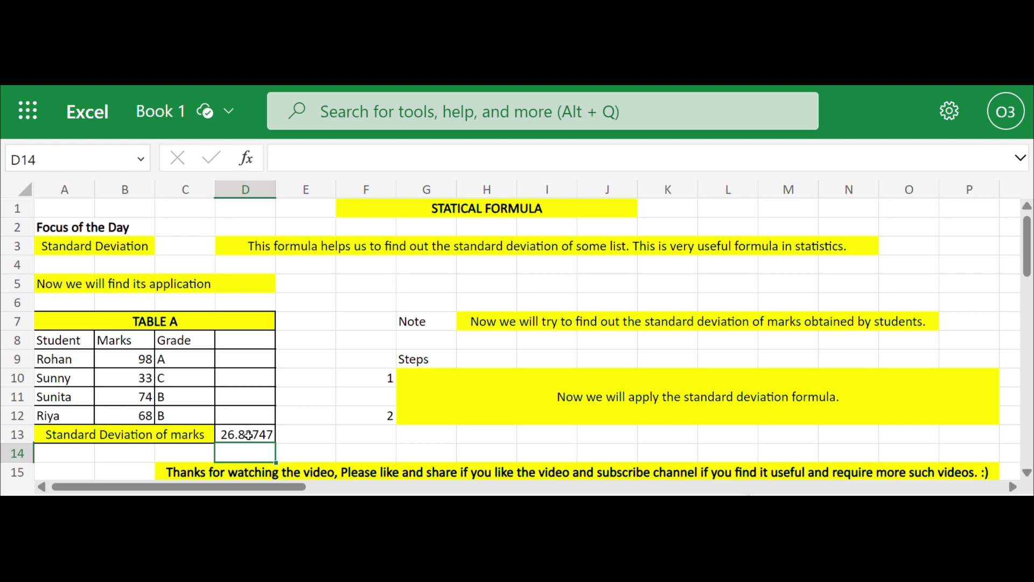
{"action": "left_click", "coordinate": [248, 435]}
{"action": "double_click", "coordinate": [249, 435]}
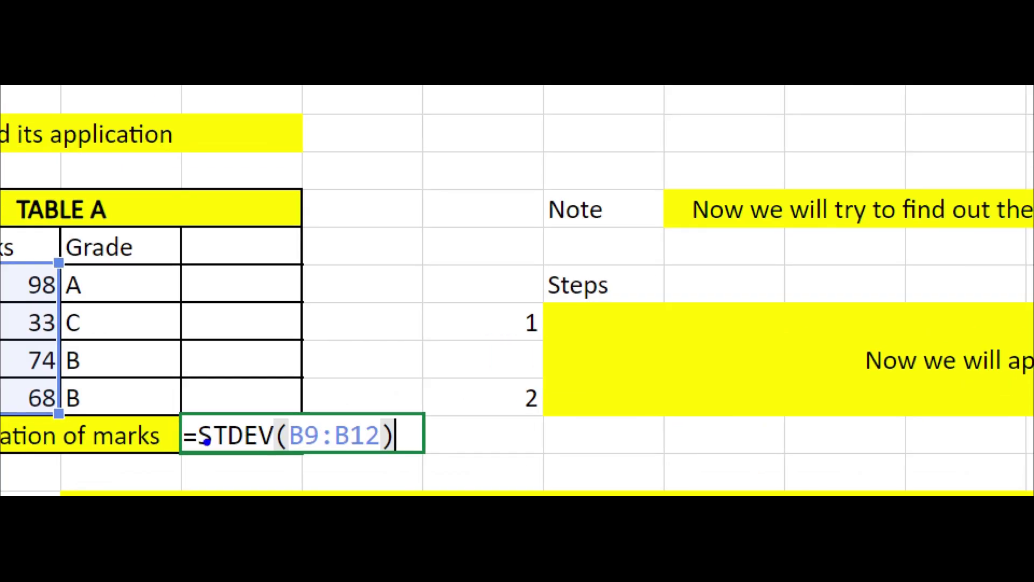
{"action": "left_click_drag", "start_coordinate": [194, 445], "coordinate": [409, 457]}
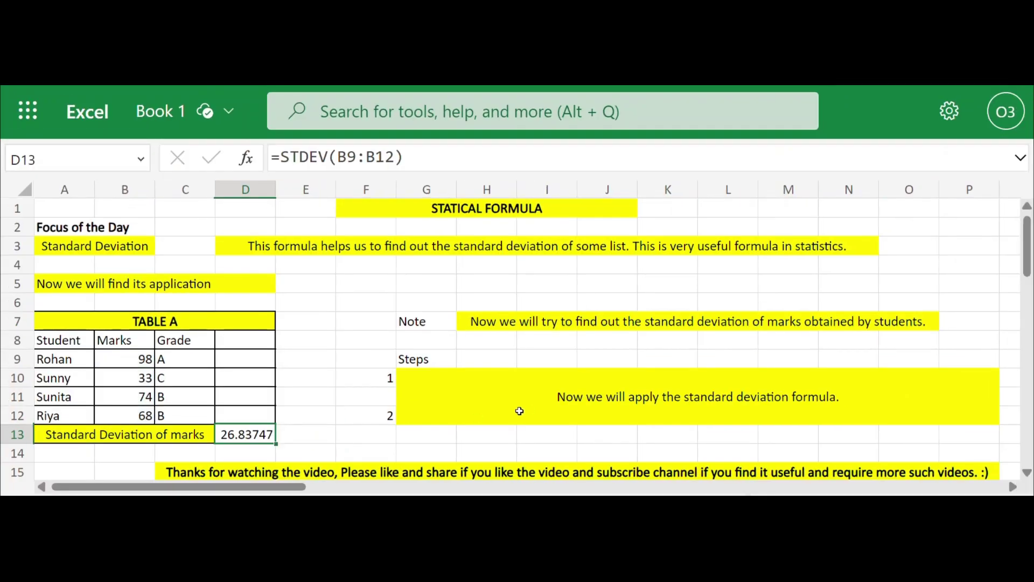
- Extend step 1 to explain the = sign, stdev, opening bracket, marks range and closing bracket
{"action": "left_click", "coordinate": [528, 412]}
{"action": "double_click", "coordinate": [847, 396]}
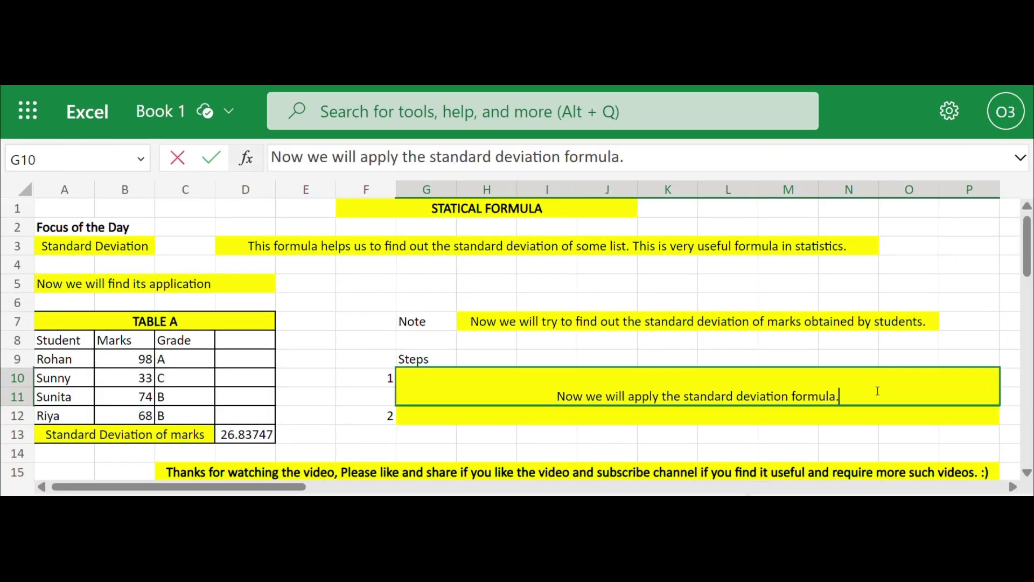
{"action": "type", "text": " First"}
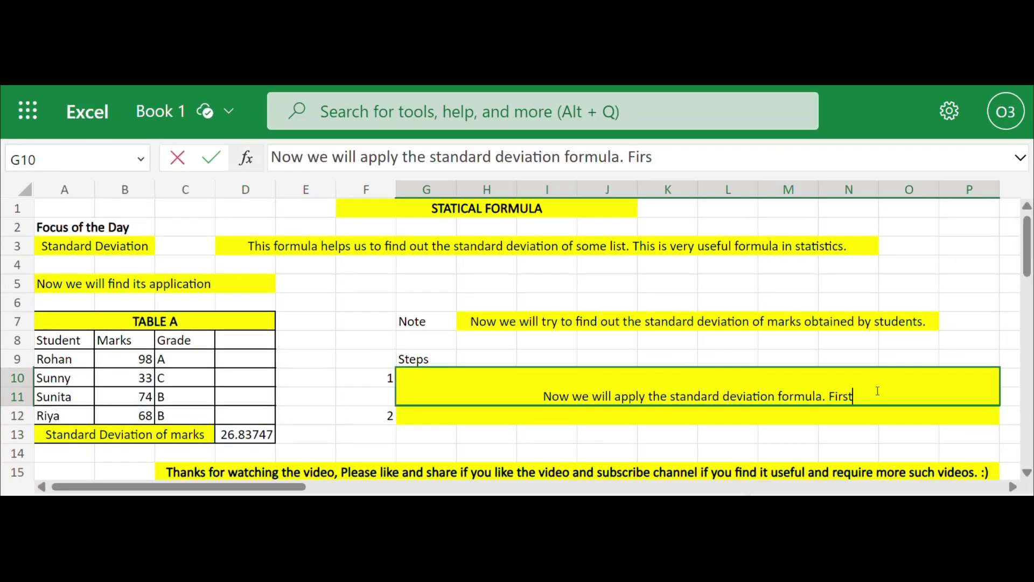
{"action": "type", "text": " we will "}
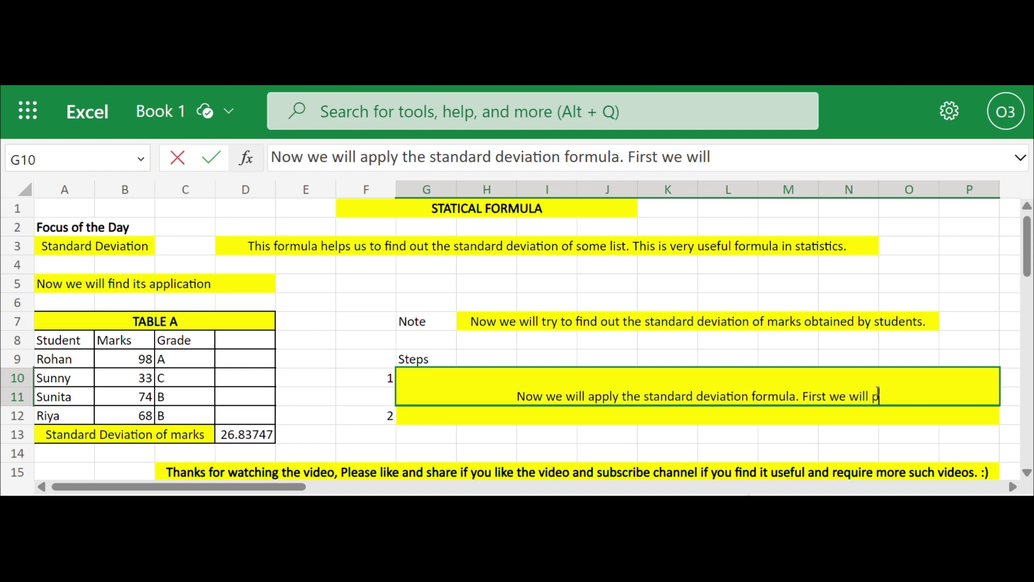
{"action": "type", "text": "put = sign"}
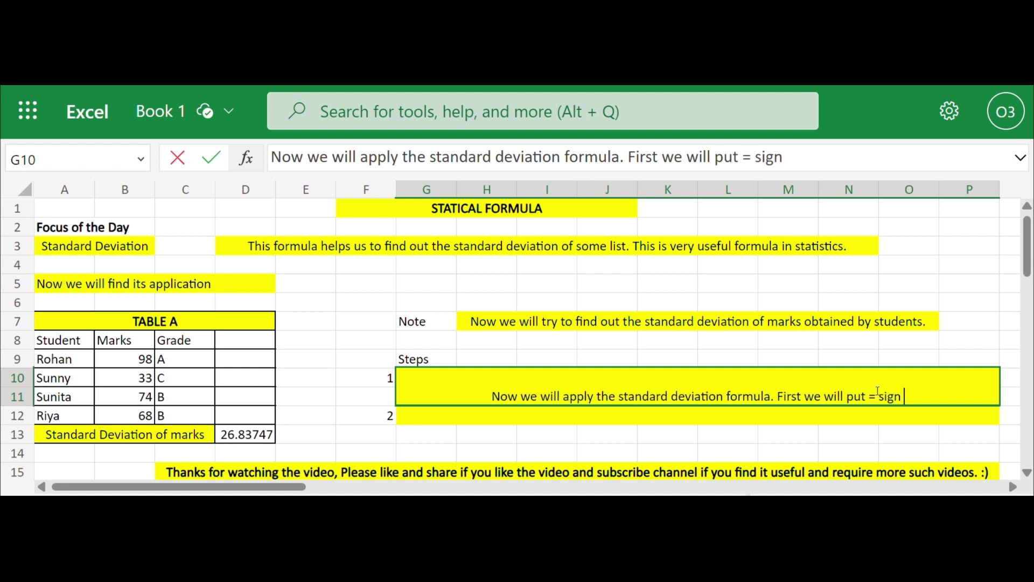
{"action": "type", "text": " then s"}
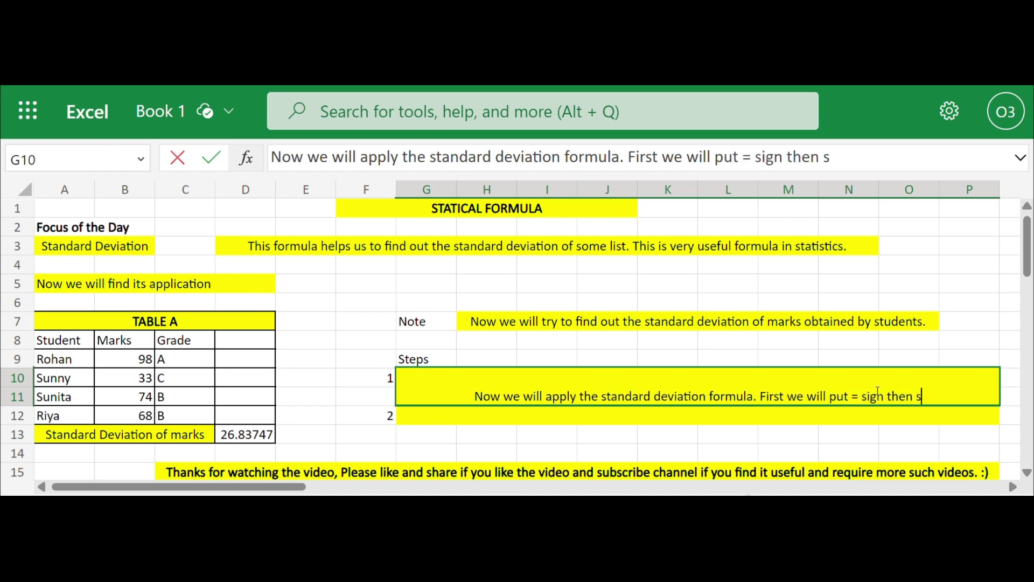
{"action": "type", "text": "tdev"}
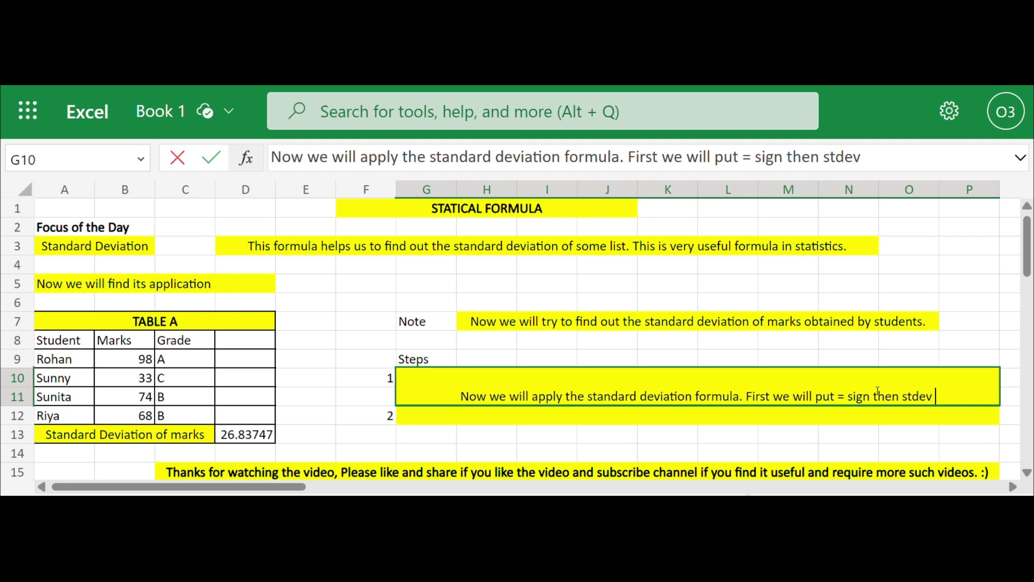
{"action": "type", "text": " sta"}
{"action": "key", "text": "BackSpace"}
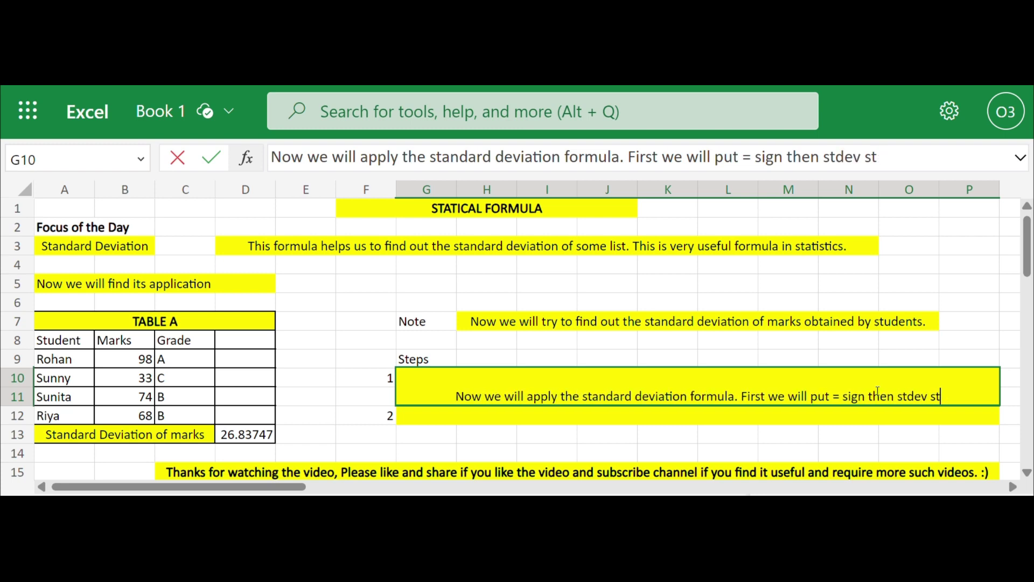
{"action": "key", "text": "BackSpace"}
{"action": "key", "text": "BackSpace"}
{"action": "type", "text": "which me"}
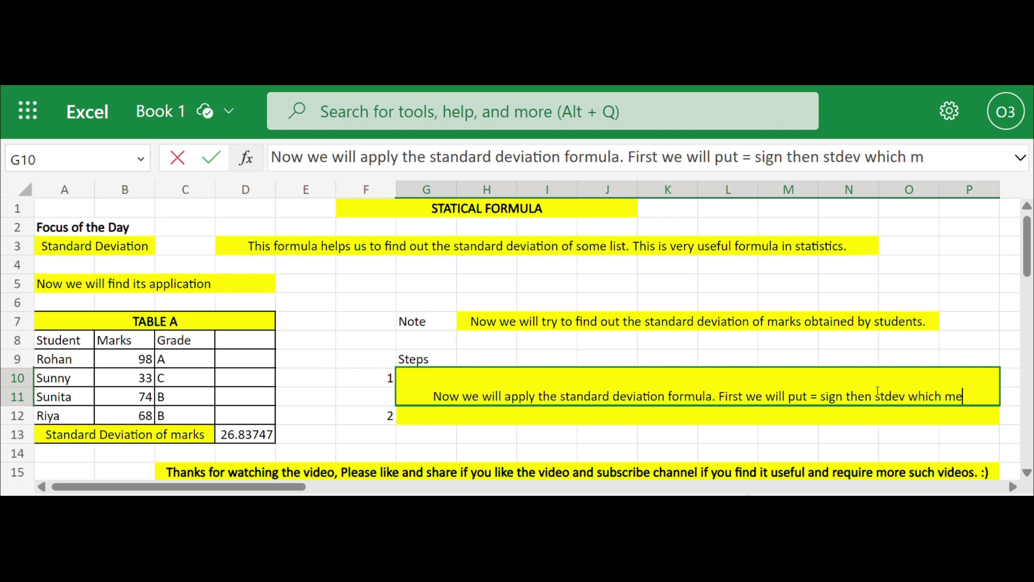
{"action": "type", "text": "ans stan"}
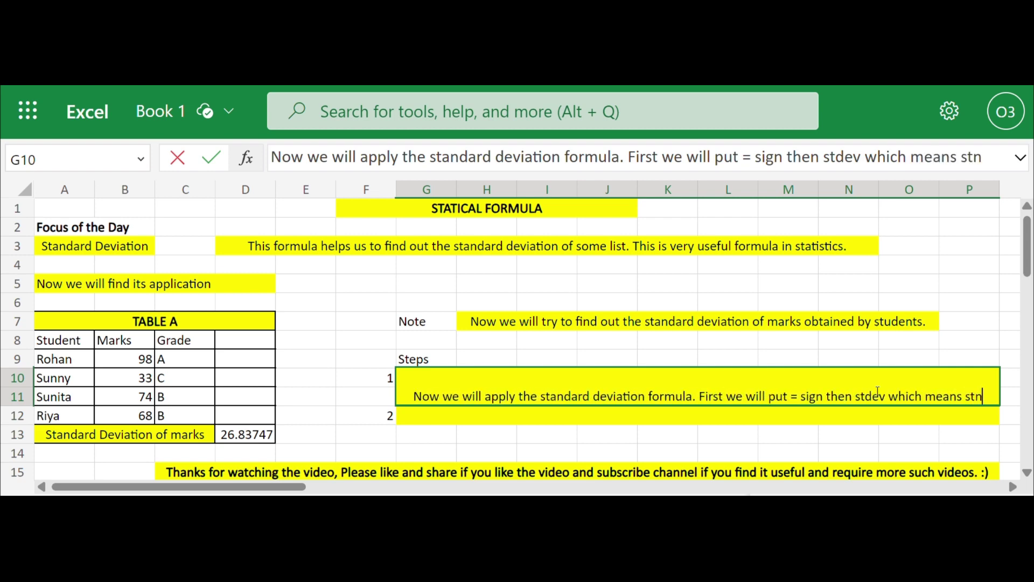
{"action": "key", "text": "BackSpace"}
{"action": "type", "text": "andard"}
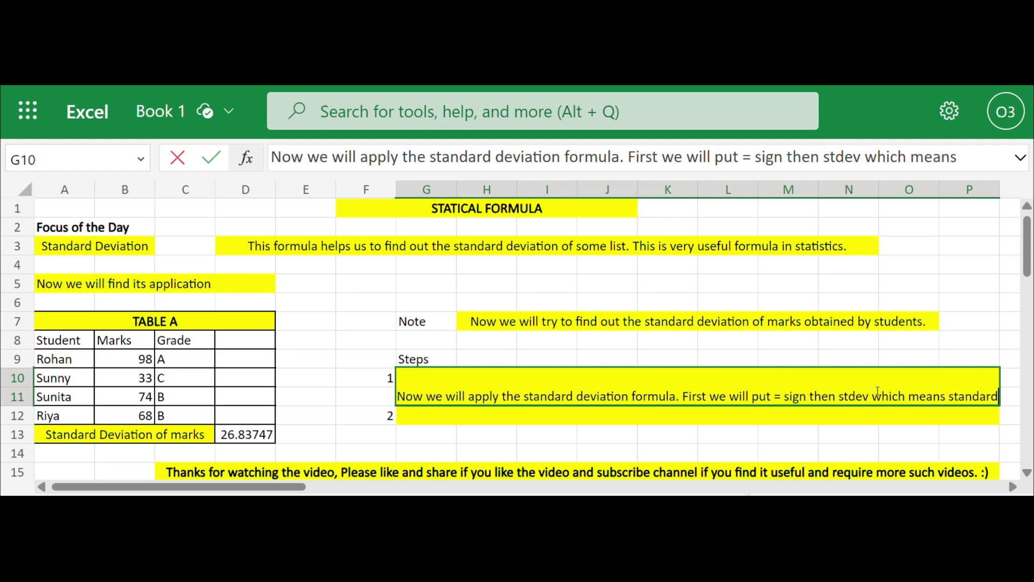
{"action": "type", "text": " de"}
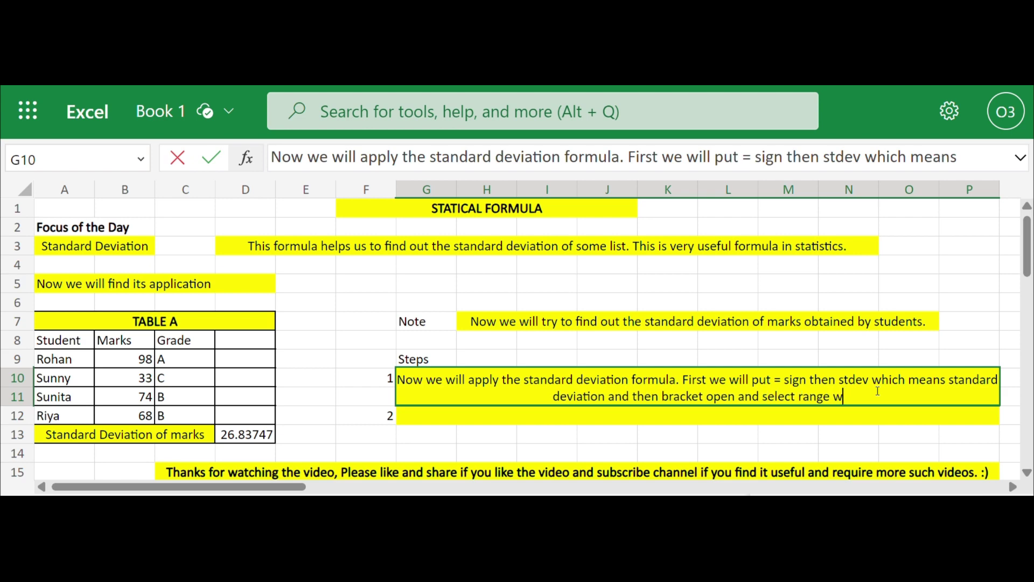
{"action": "type", "text": "hich here "}
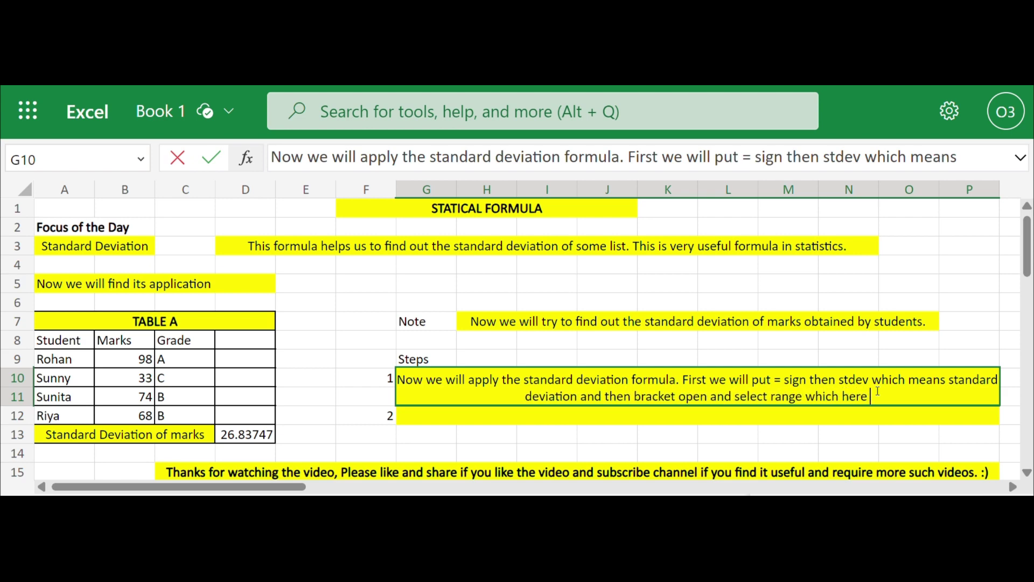
{"action": "type", "text": "is marks "}
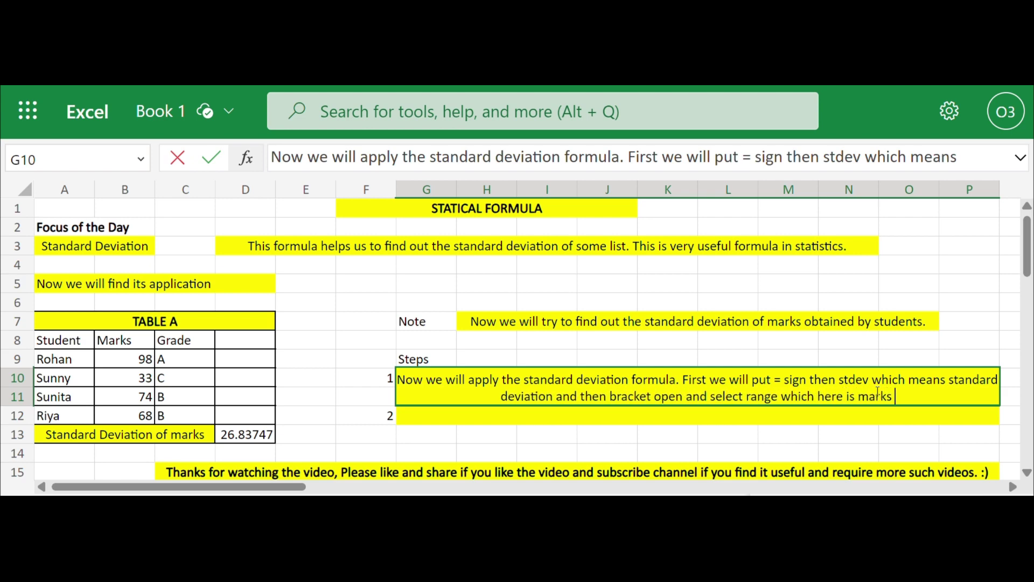
{"action": "type", "text": "obtaine"}
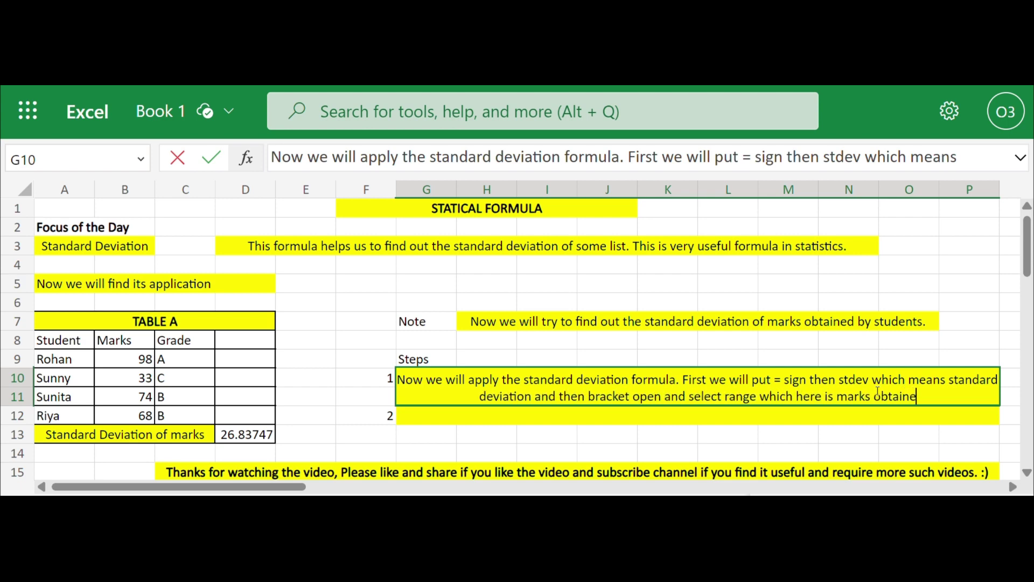
{"action": "type", "text": "d and then b"}
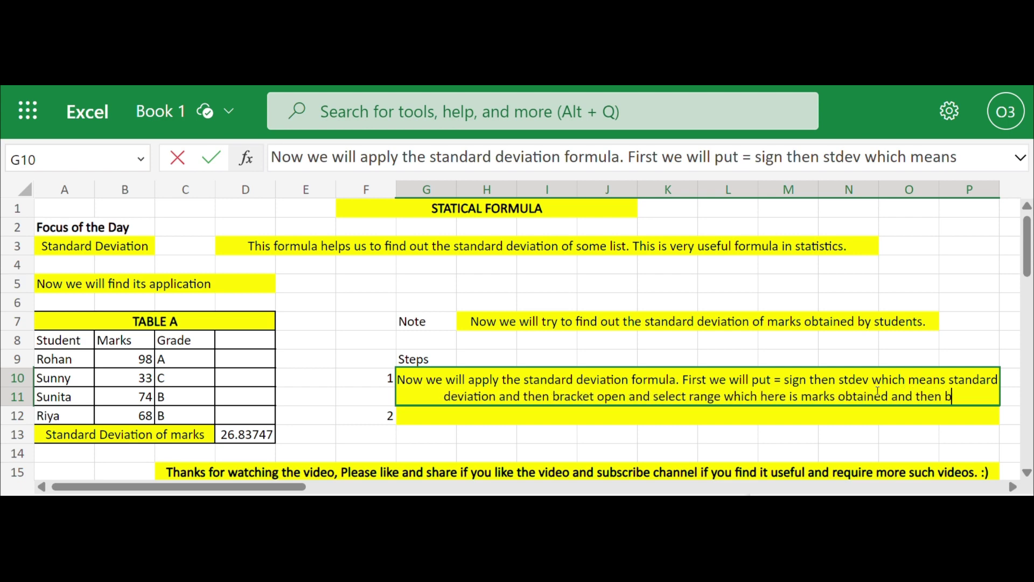
{"action": "type", "text": "racket clo"}
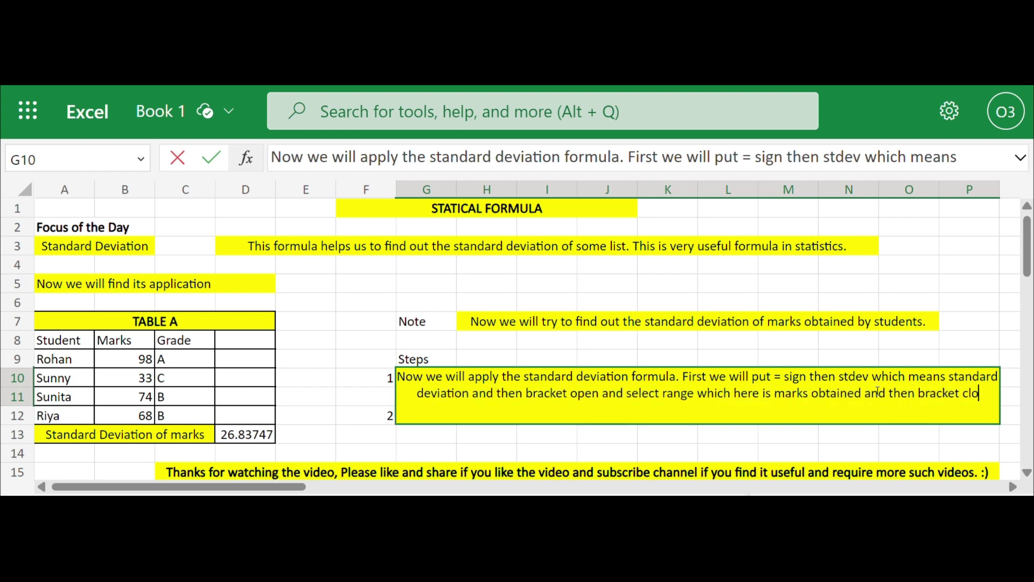
{"action": "type", "text": "se."}
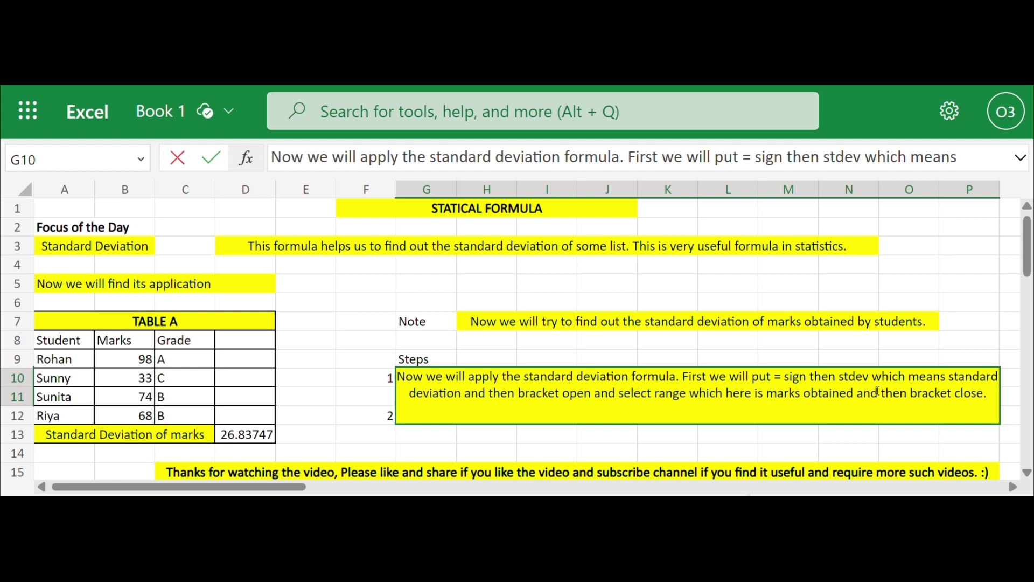
{"action": "left_click", "coordinate": [669, 338]}
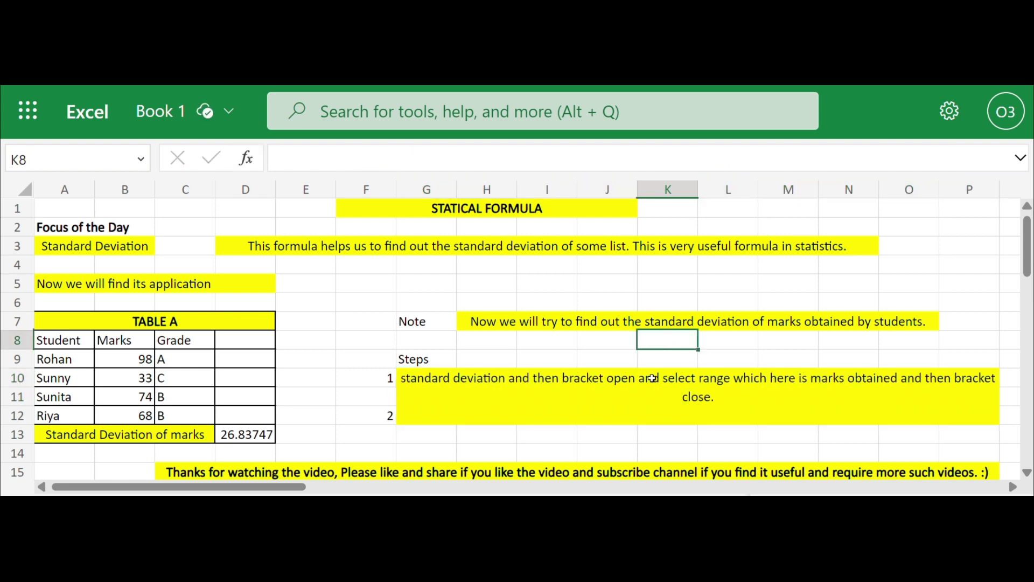
- Review the step 1 text again, then move to the empty step 2 row
{"action": "left_click", "coordinate": [646, 414]}
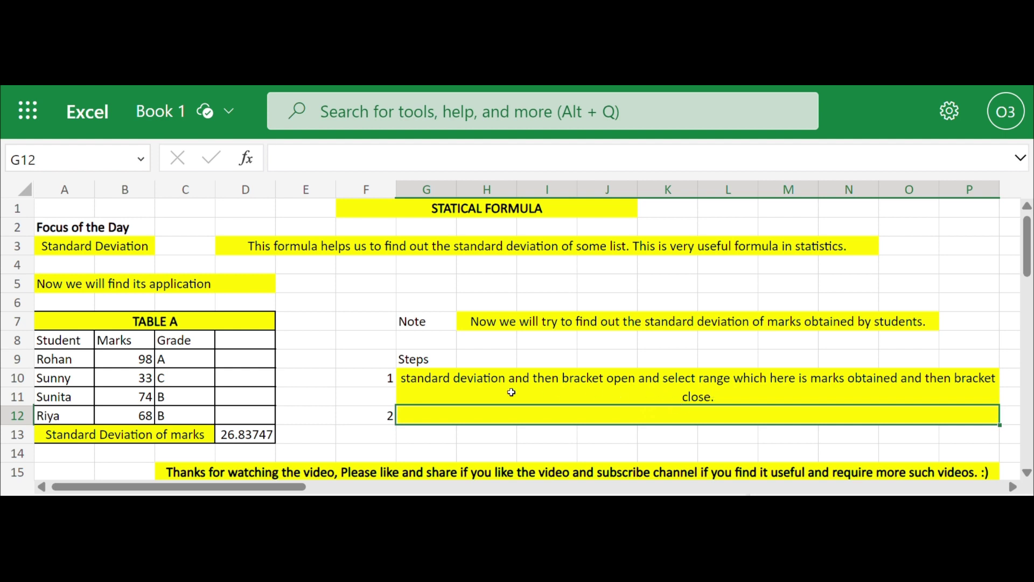
{"action": "double_click", "coordinate": [535, 394]}
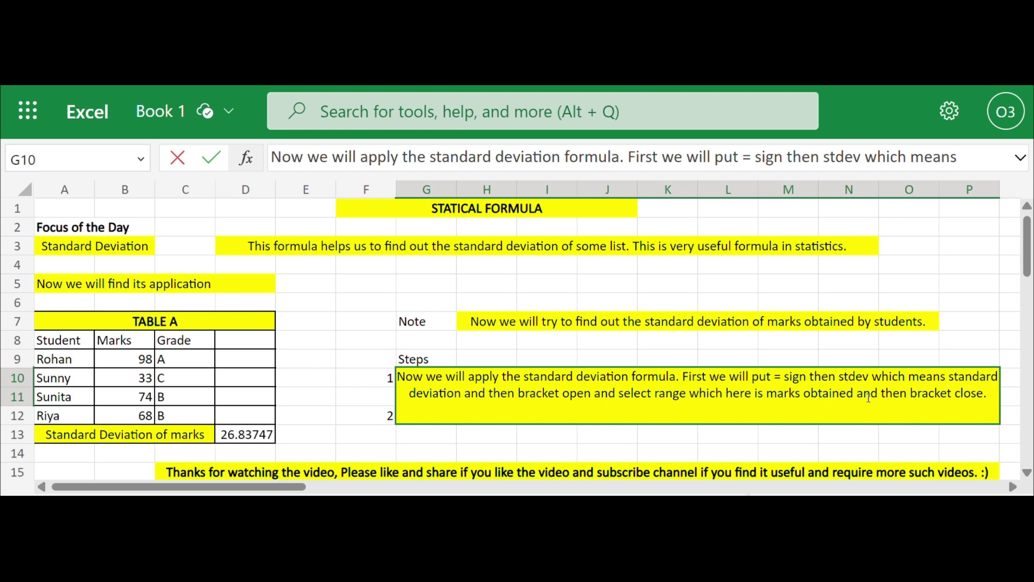
{"action": "left_click", "coordinate": [585, 336]}
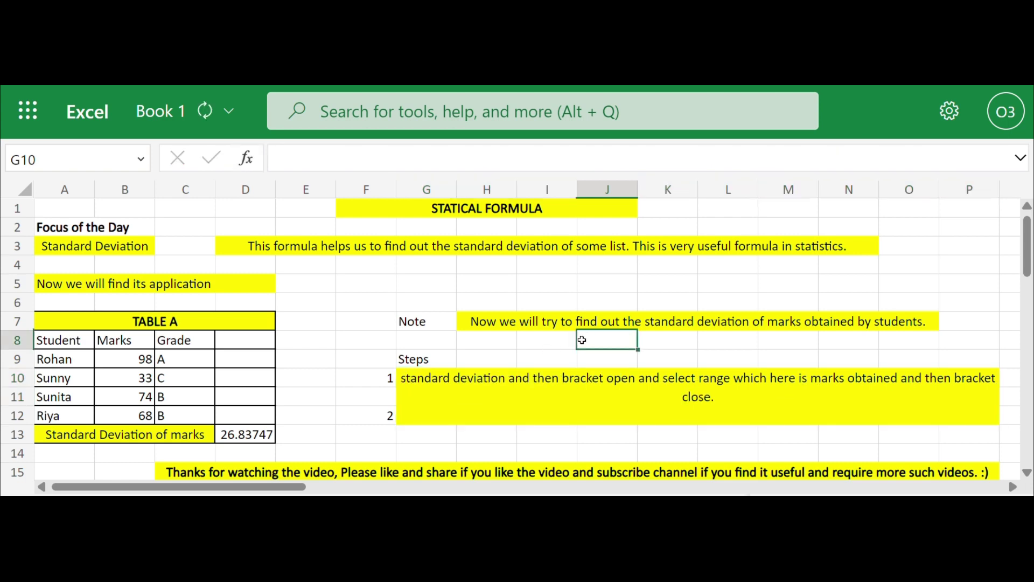
{"action": "left_click", "coordinate": [511, 411]}
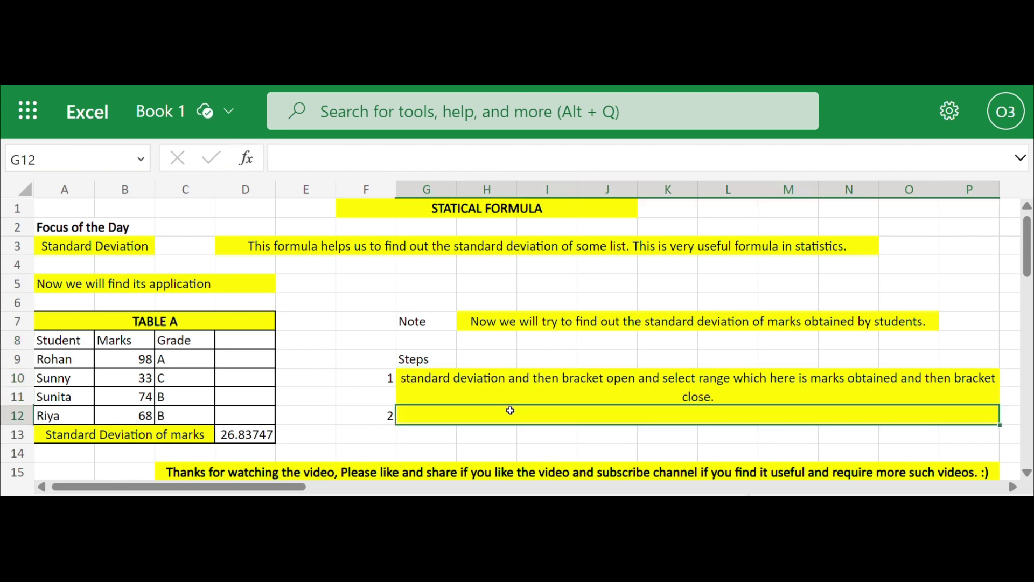
- Type step 2 in G12: 'Now we get the standard deviation result for marks is 26.83747'
{"action": "type", "text": "Now we "}
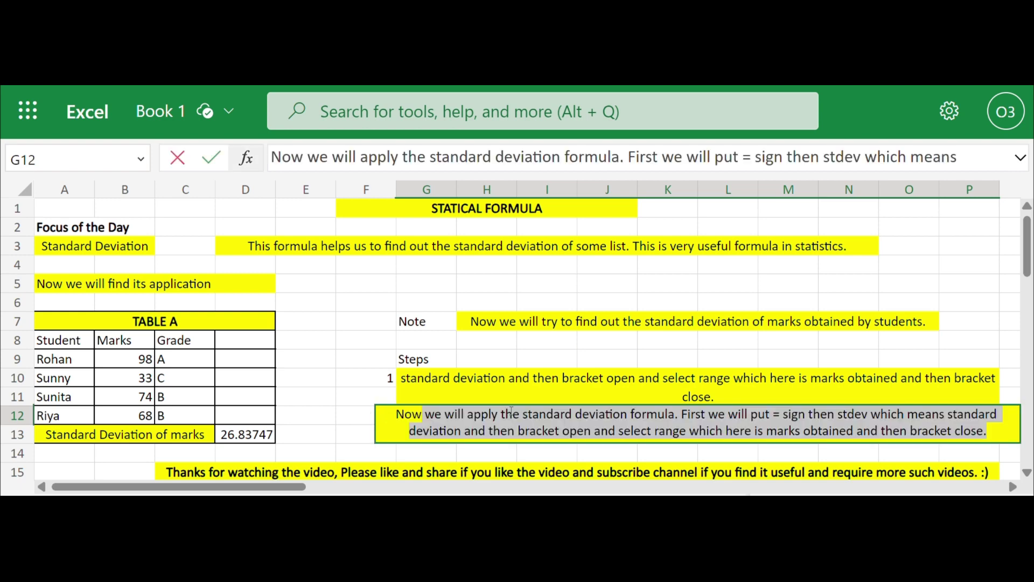
{"action": "type", "text": "ge"}
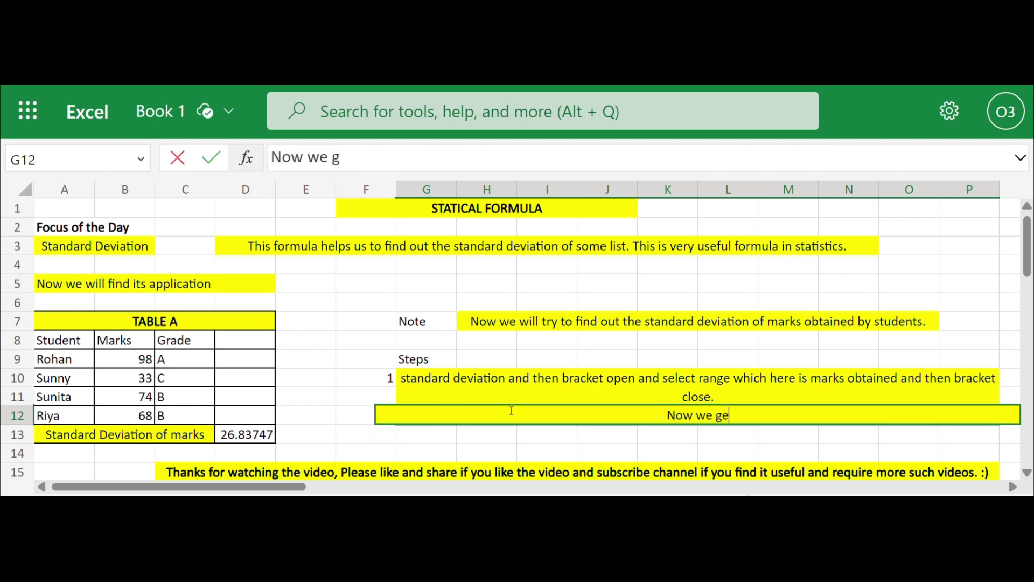
{"action": "type", "text": "t the "}
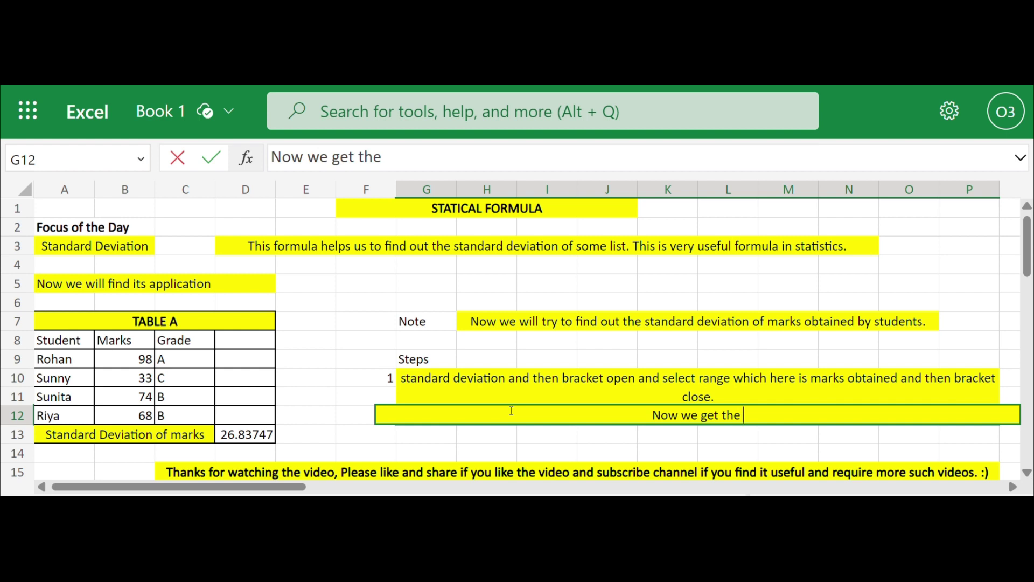
{"action": "type", "text": "standard "}
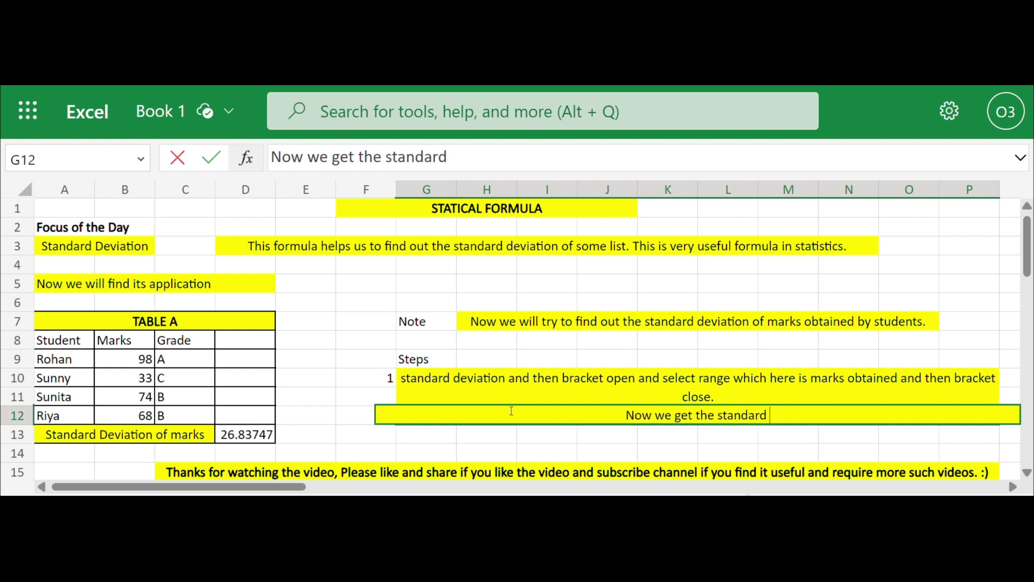
{"action": "type", "text": "deviati"}
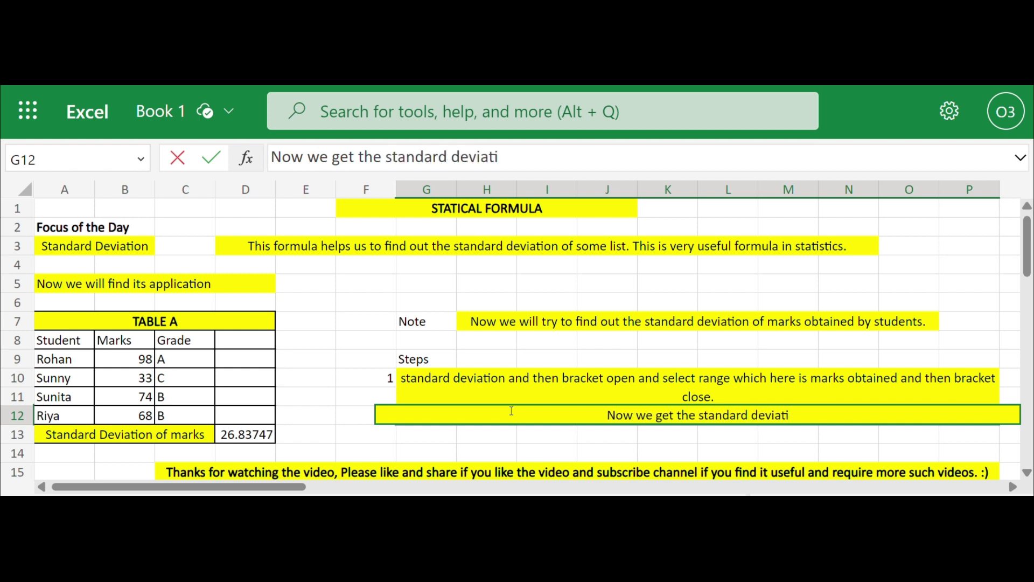
{"action": "type", "text": "on "}
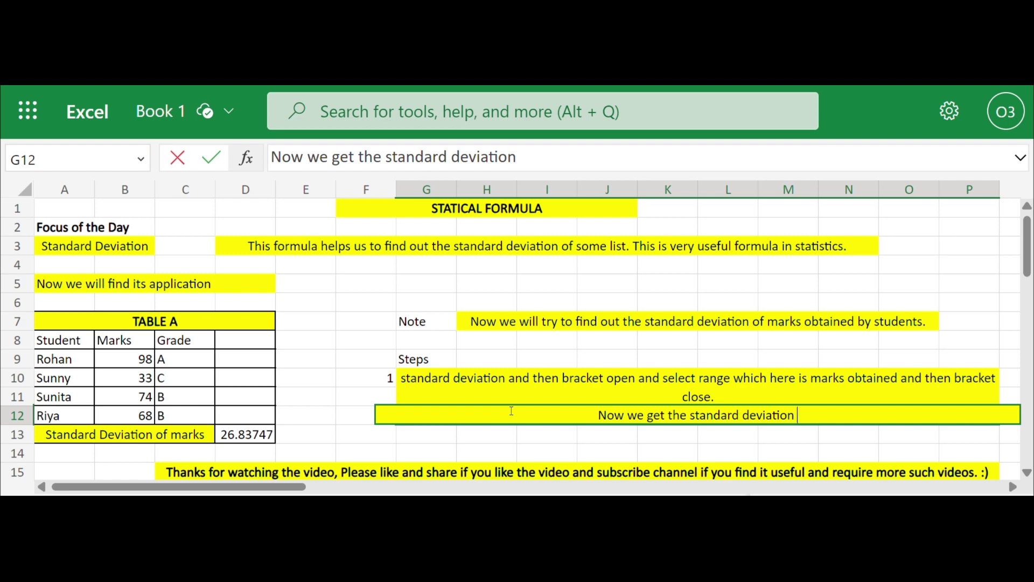
{"action": "type", "text": "resul"}
{"action": "type", "text": "t"}
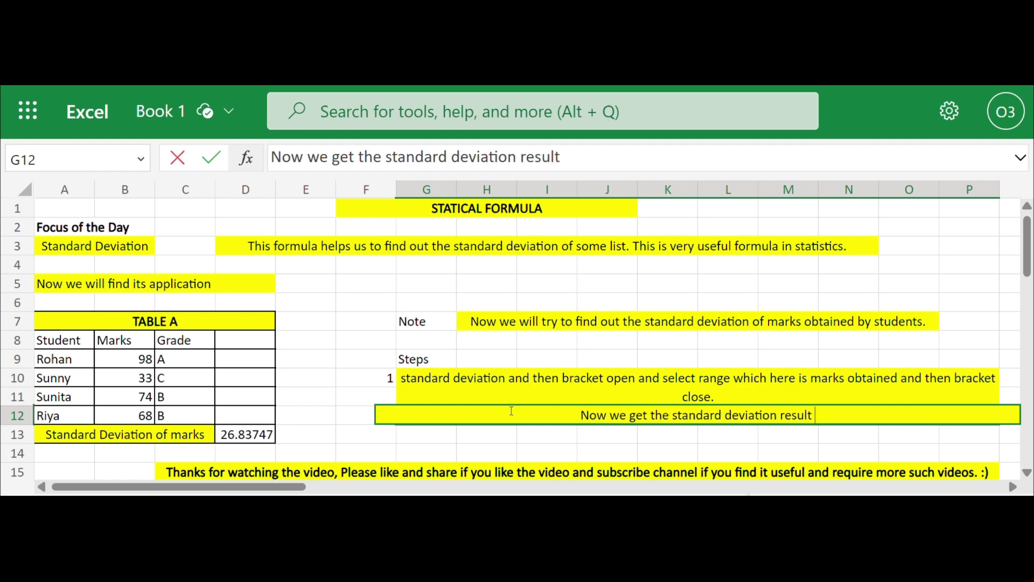
{"action": "type", "text": " for marks "}
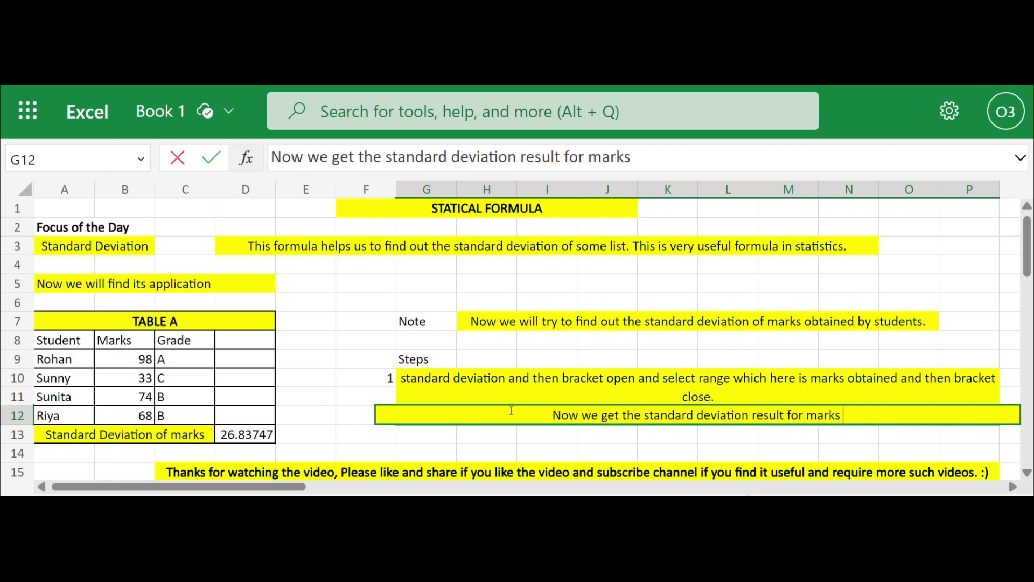
{"action": "type", "text": "is 26"}
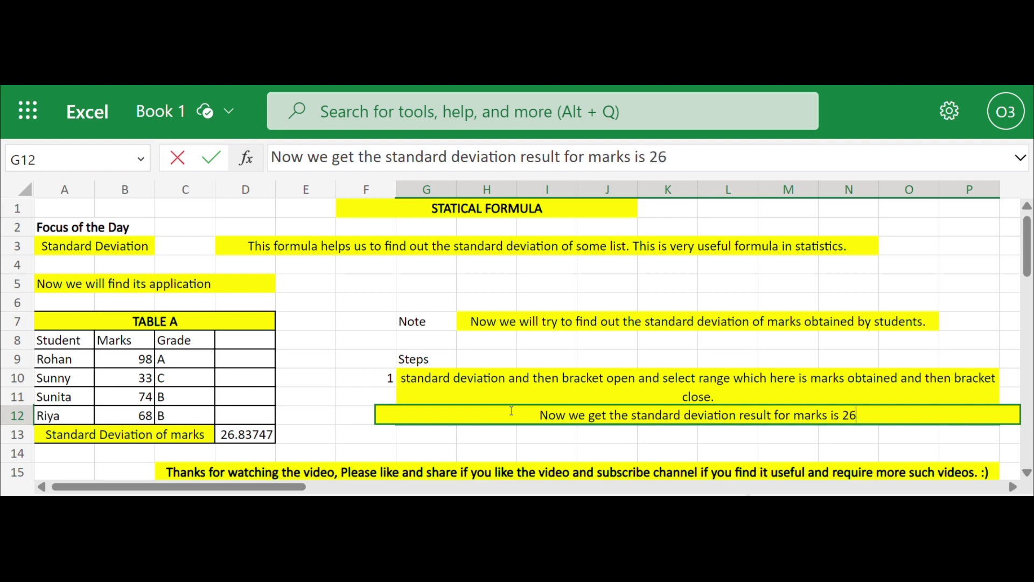
{"action": "type", "text": ".9"}
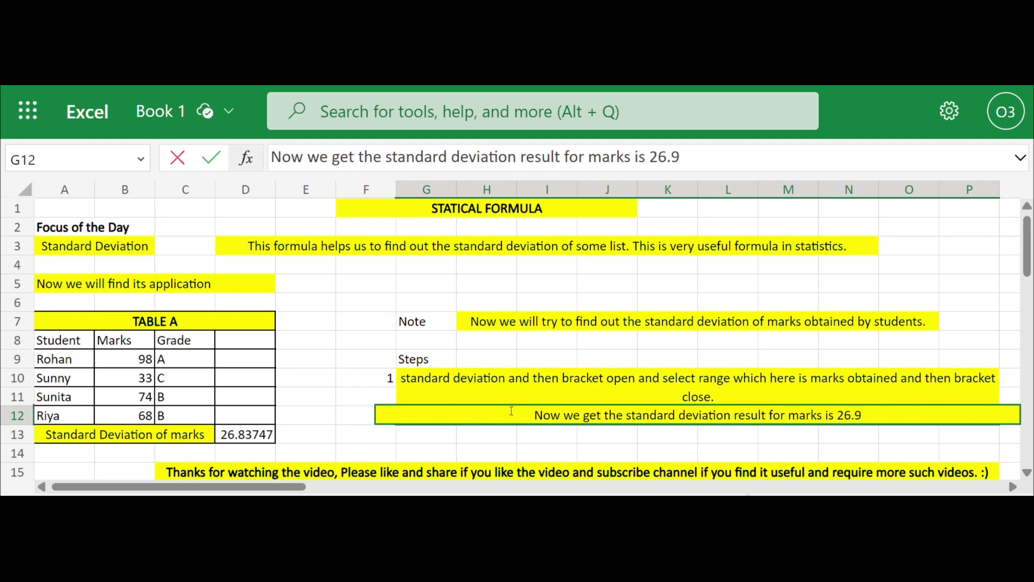
{"action": "key", "text": "BackSpace"}
{"action": "type", "text": "83"}
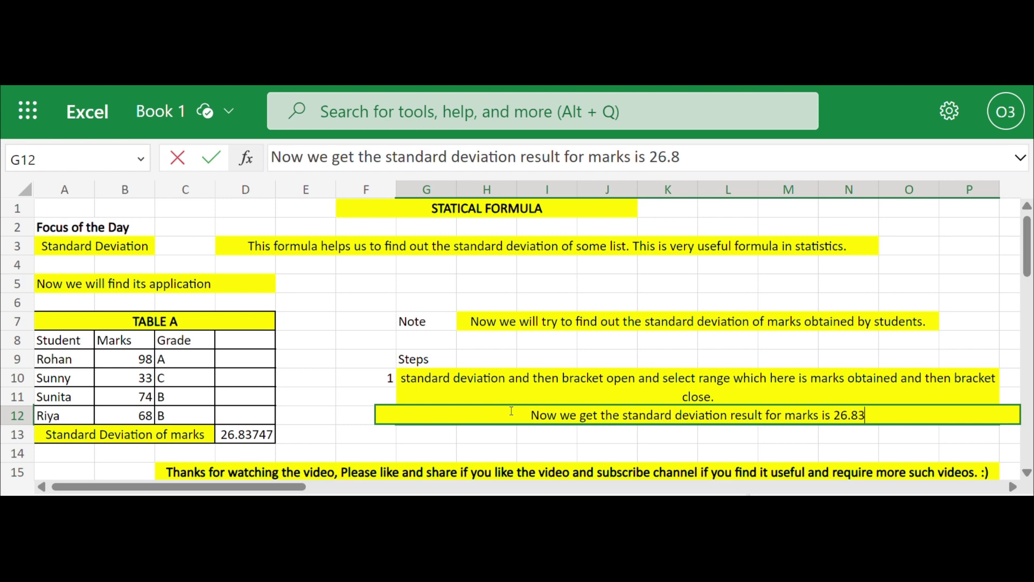
{"action": "type", "text": "747"}
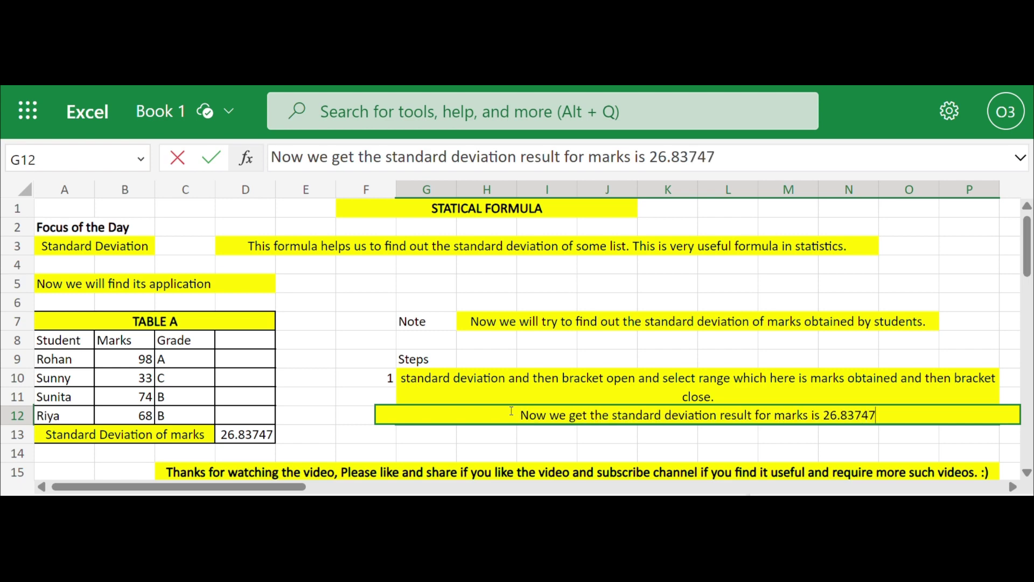
{"action": "left_click", "coordinate": [329, 417]}
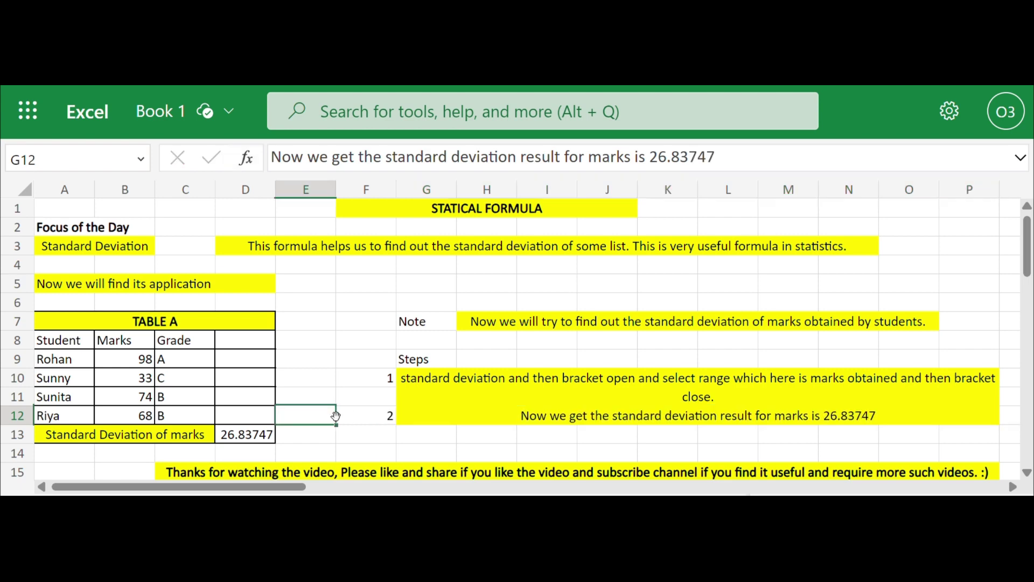
{"action": "left_click", "coordinate": [241, 439]}
{"action": "left_click", "coordinate": [216, 474]}
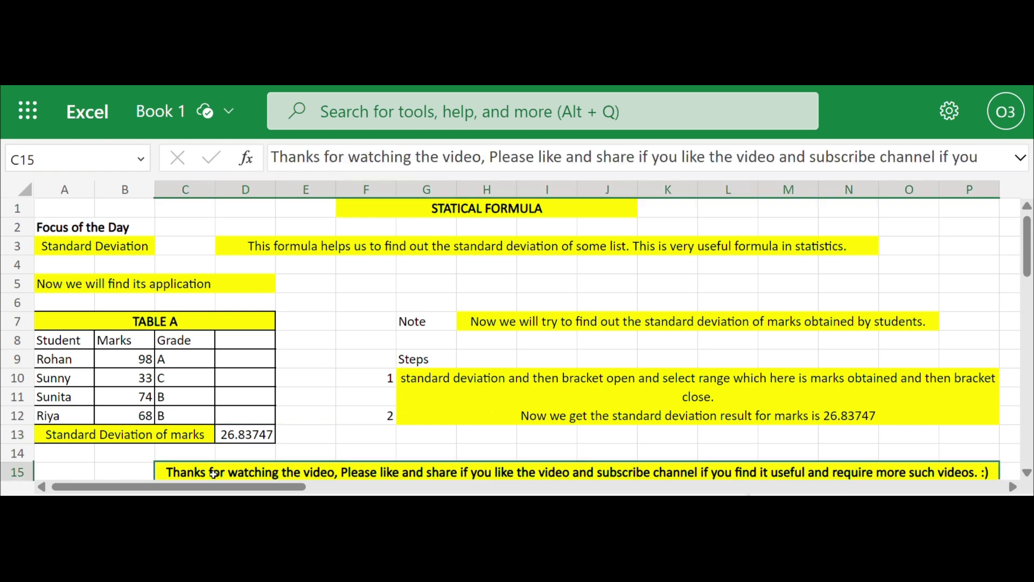